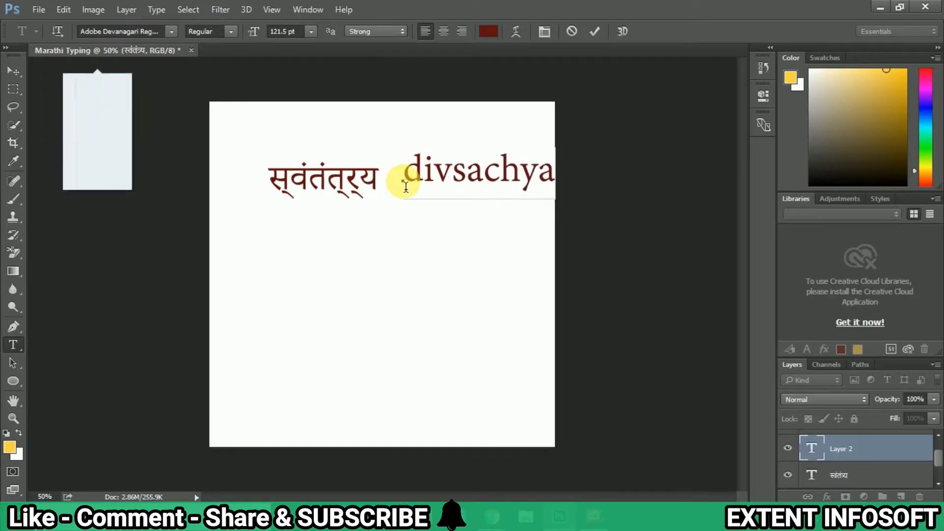
Step: Cancel the current text entry, then add the Marathi word दिवसाच्या ("divsachya") as a new text layer beside the first word
{"action": "key", "text": "Escape"}
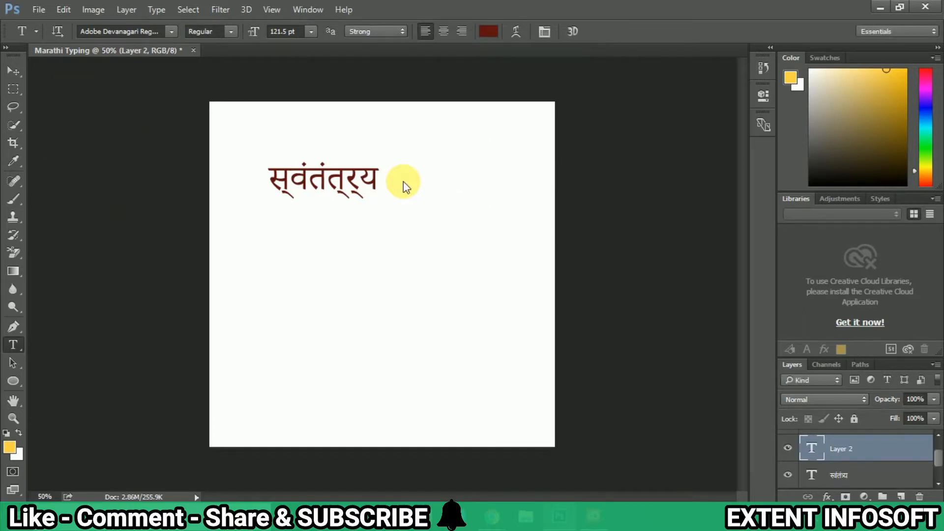
{"action": "left_click", "coordinate": [438, 188]}
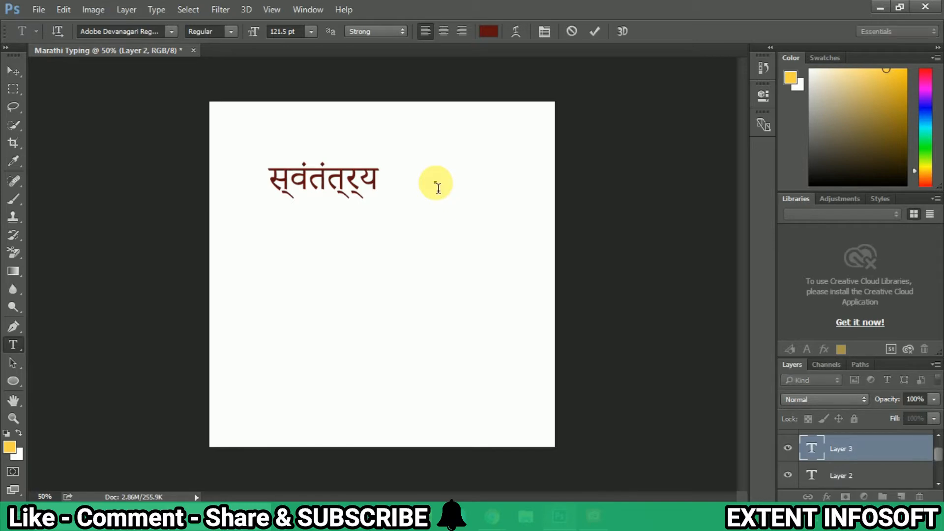
{"action": "type", "text": "d"}
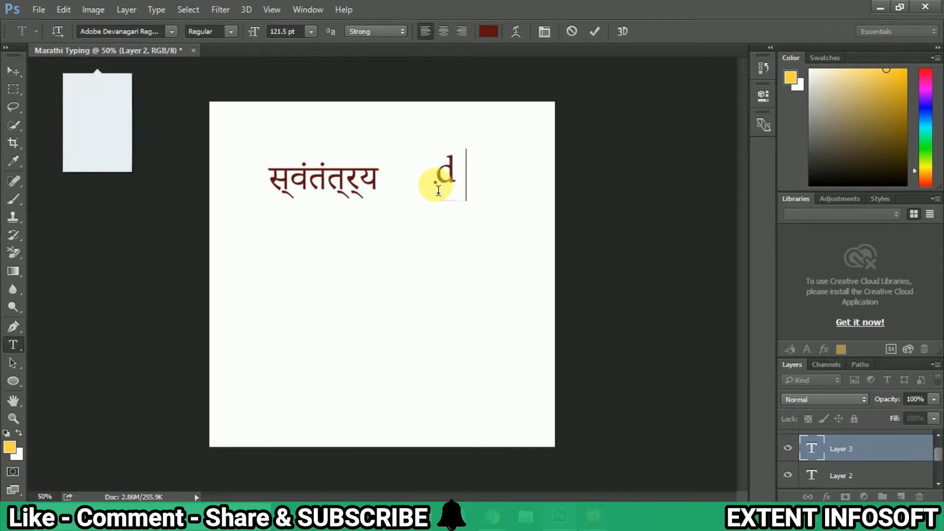
{"action": "type", "text": "ivsachya"}
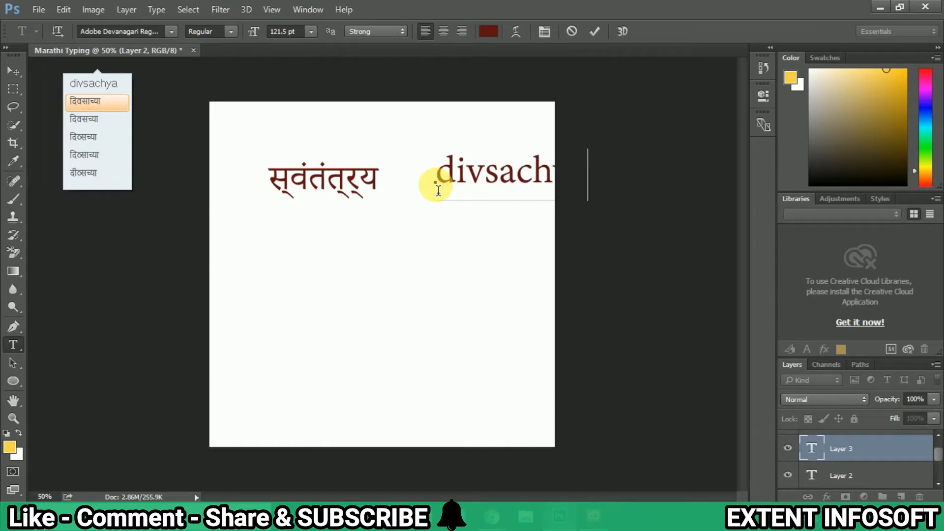
{"action": "left_click", "coordinate": [89, 101]}
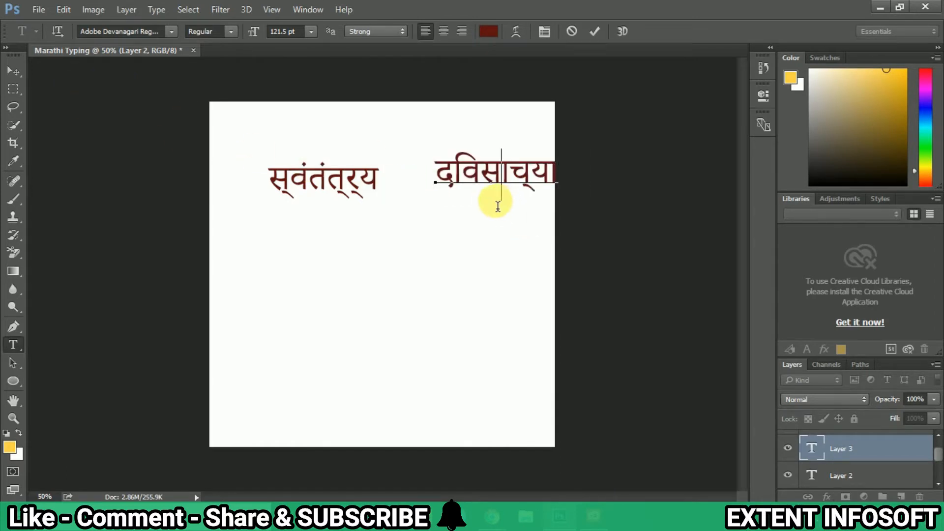
{"action": "left_click_drag", "start_coordinate": [498, 206], "coordinate": [503, 228]}
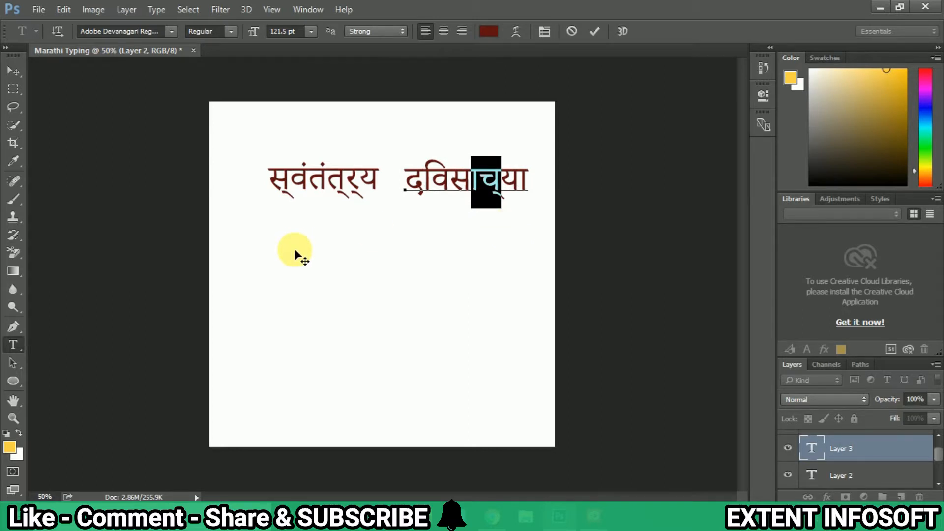
{"action": "left_click", "coordinate": [598, 29]}
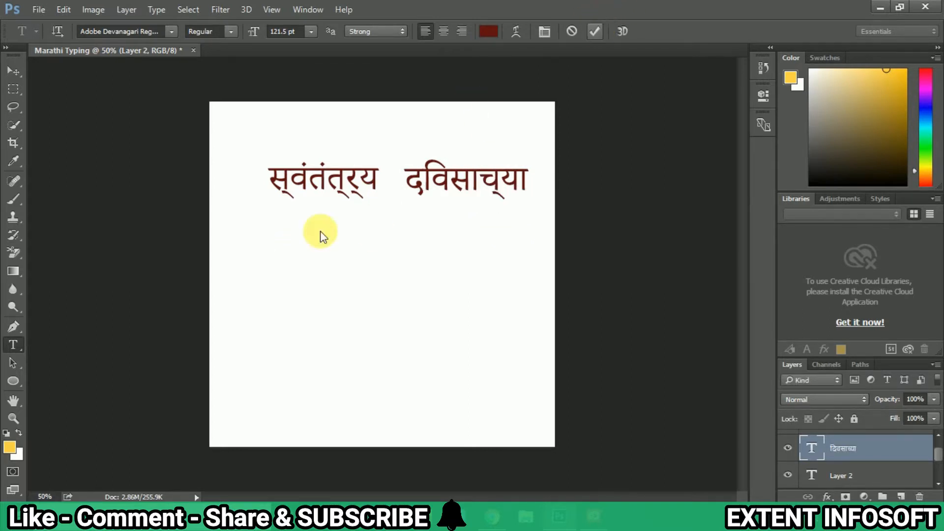
Step: Add the Marathi word हार्दिक ("hardik") as a new text layer below the first word
{"action": "left_click", "coordinate": [295, 251]}
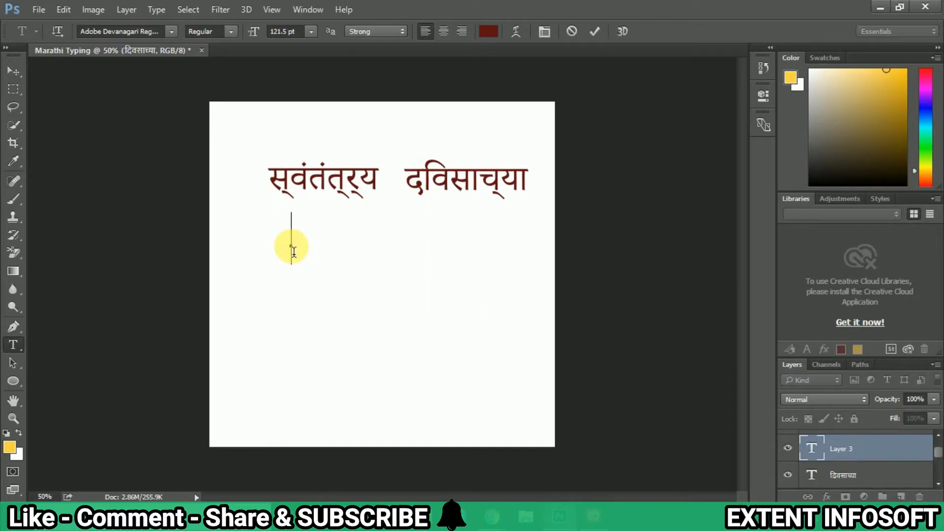
{"action": "type", "text": "hardik"}
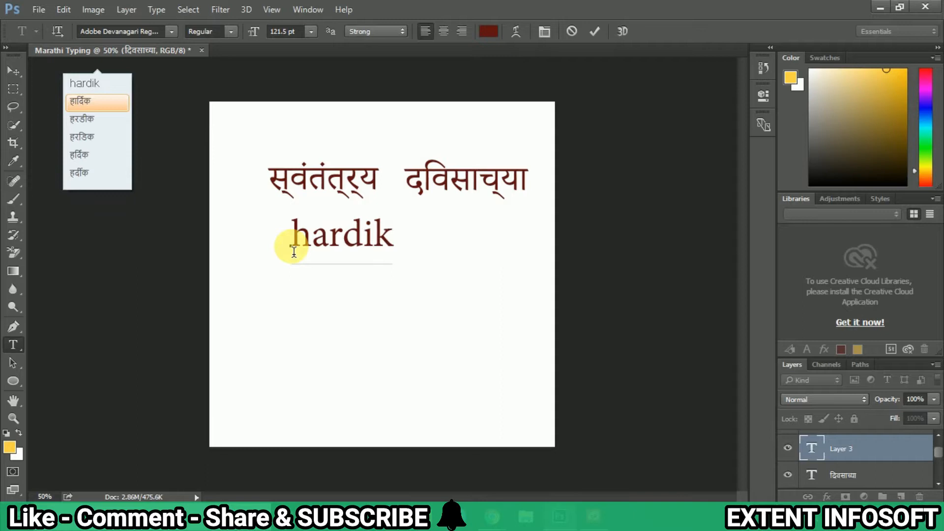
{"action": "key", "text": "space"}
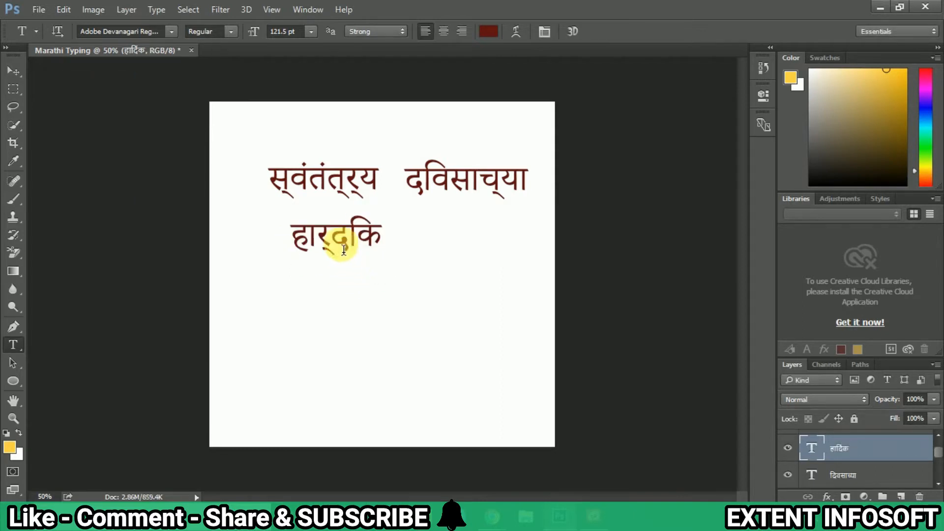
Step: Start a new text layer beside हार्दिक with the Marathi word शूभेचा ("shubhecha") and move it below that line
{"action": "left_click", "coordinate": [425, 243]}
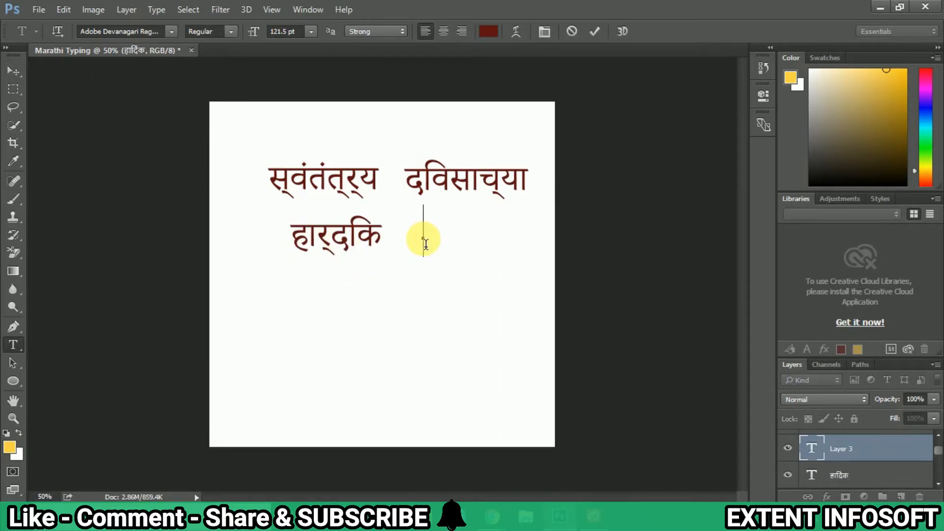
{"action": "type", "text": "shubhe"}
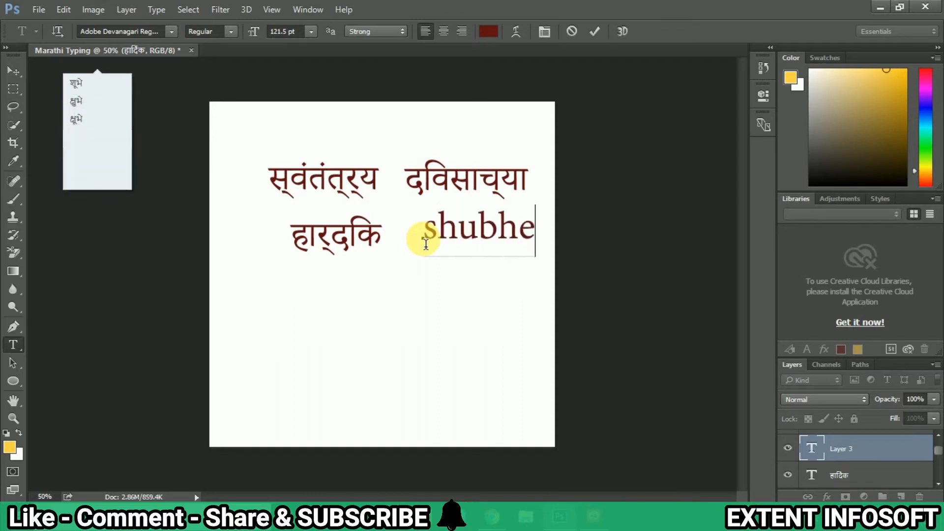
{"action": "type", "text": "cha"}
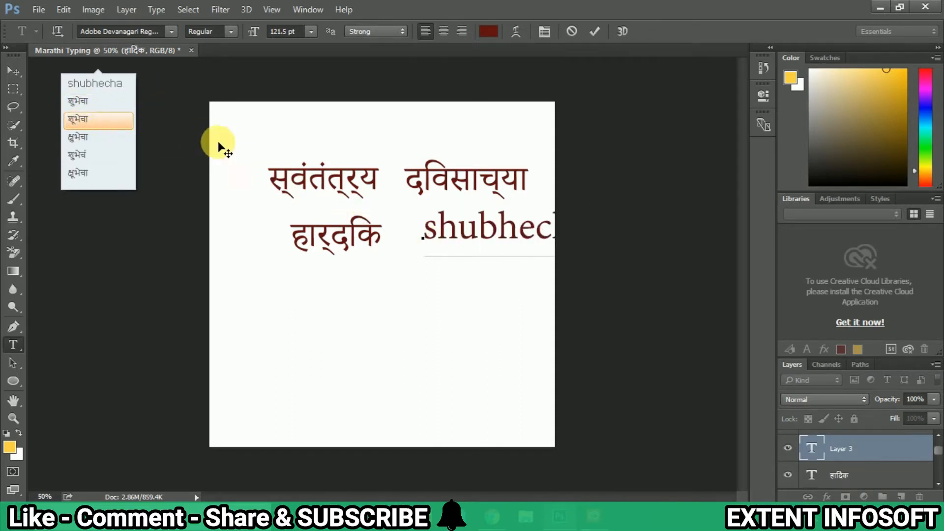
{"action": "left_click", "coordinate": [495, 251]}
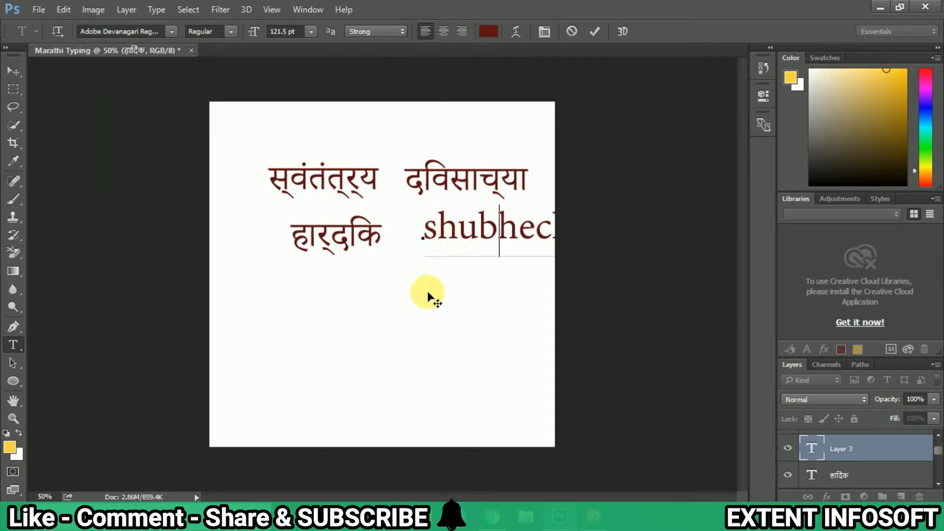
{"action": "left_click_drag", "start_coordinate": [428, 293], "coordinate": [421, 354]}
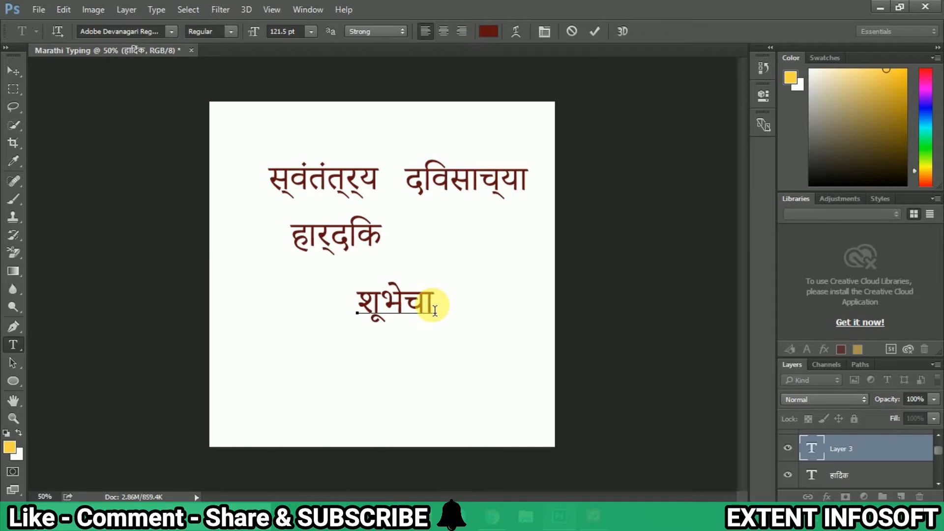
Step: Replace the uncommitted word with शुभेच्छा ("shubheccha") and place it beside हार्दिक on the second line
{"action": "key", "text": "BackSpace"}
{"action": "key", "text": "BackSpace"}
{"action": "key", "text": "BackSpace"}
{"action": "key", "text": "BackSpace"}
{"action": "key", "text": "BackSpace"}
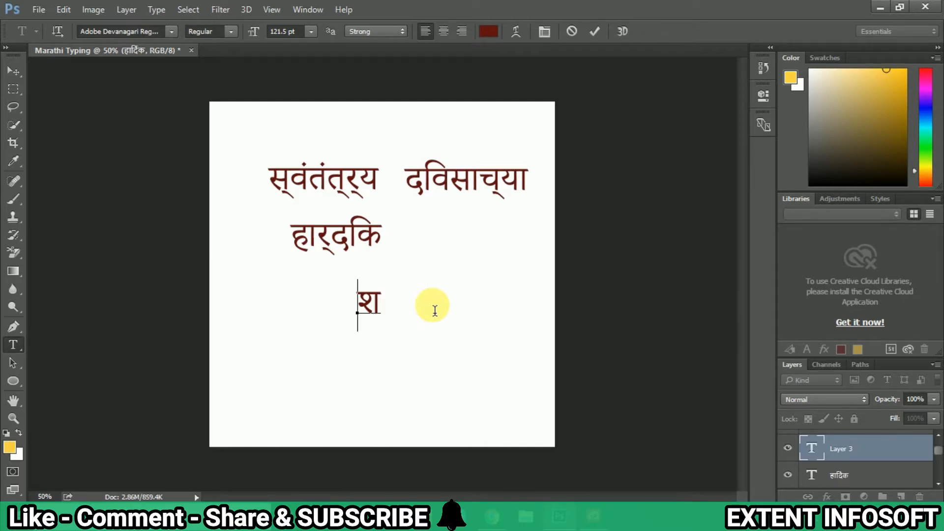
{"action": "type", "text": "shubhecha"}
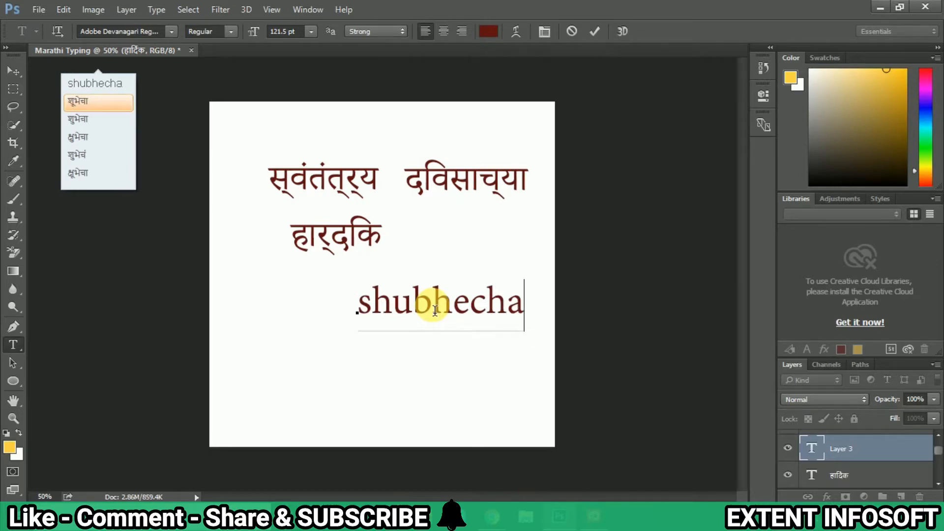
{"action": "key", "text": "BackSpace"}
{"action": "key", "text": "BackSpace"}
{"action": "key", "text": "BackSpace"}
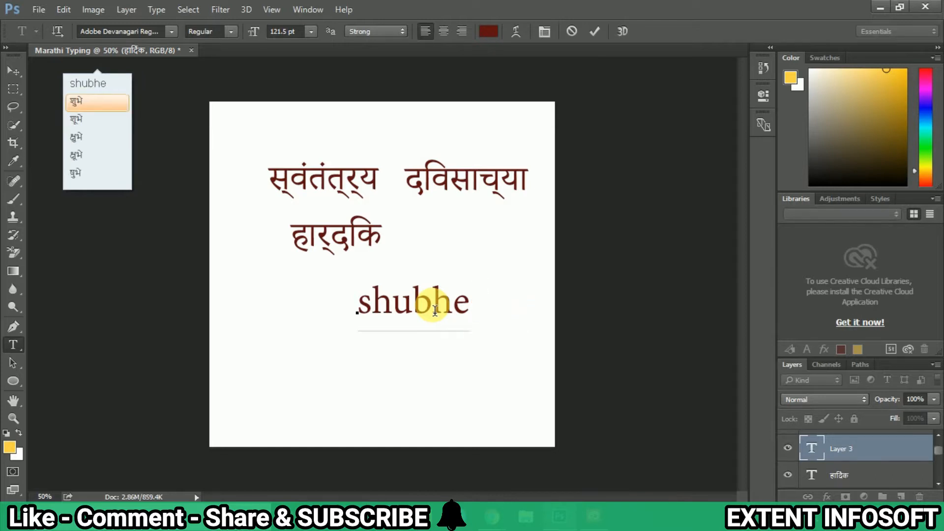
{"action": "type", "text": "cha"}
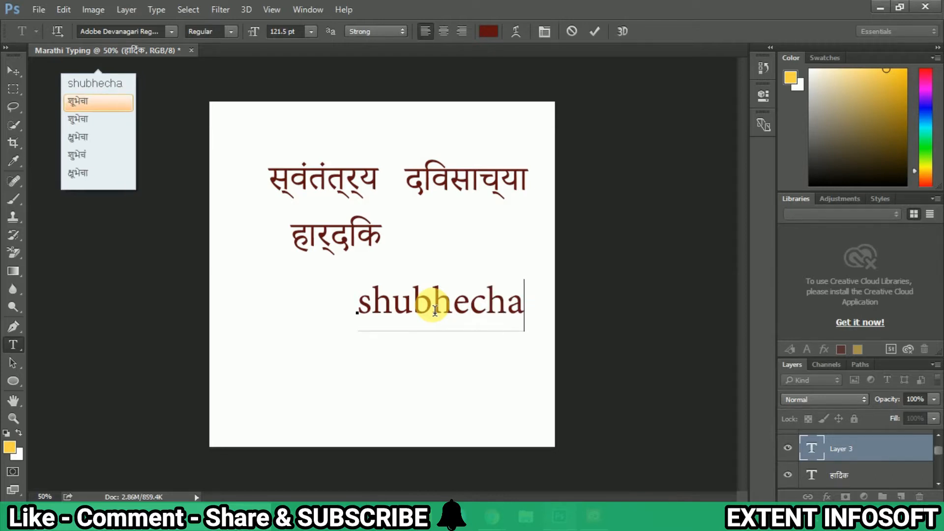
{"action": "key", "text": "BackSpace"}
{"action": "key", "text": "BackSpace"}
{"action": "type", "text": "cha"}
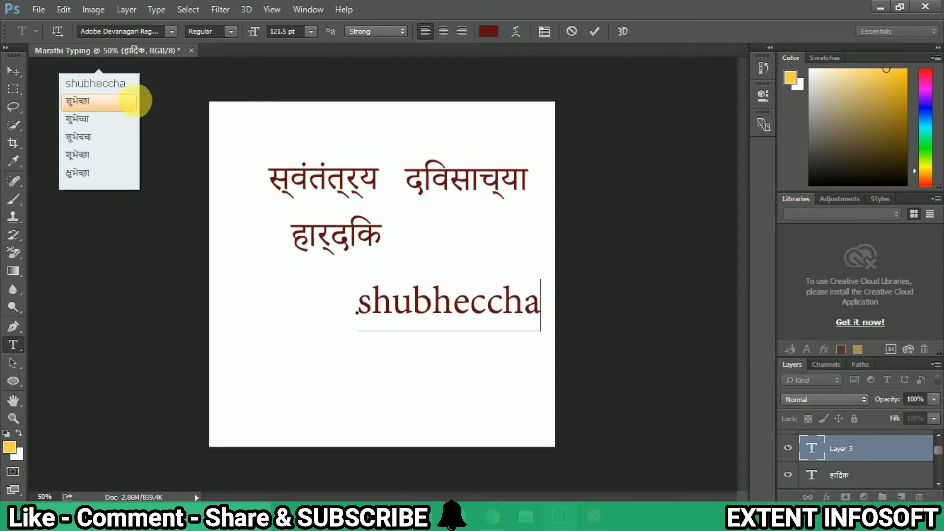
{"action": "left_click", "coordinate": [78, 101]}
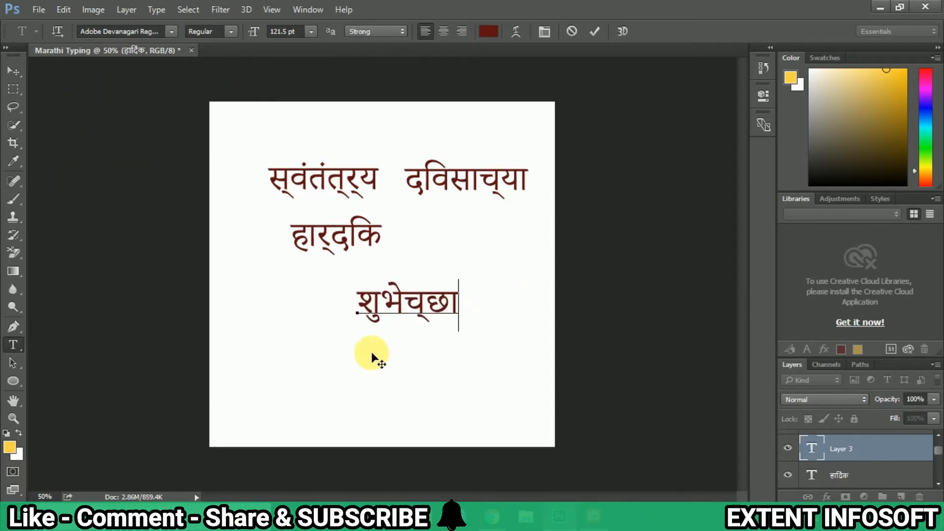
{"action": "left_click_drag", "start_coordinate": [409, 339], "coordinate": [466, 276]}
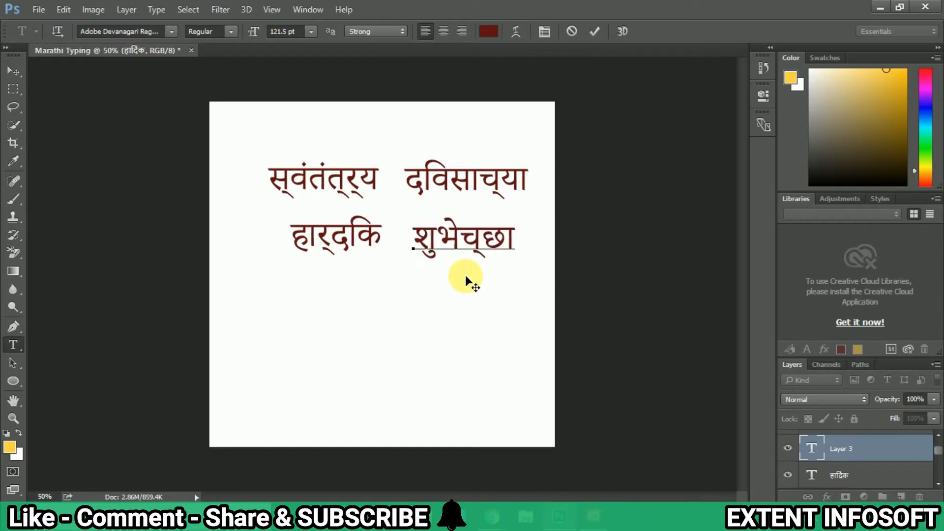
{"action": "left_click", "coordinate": [594, 32]}
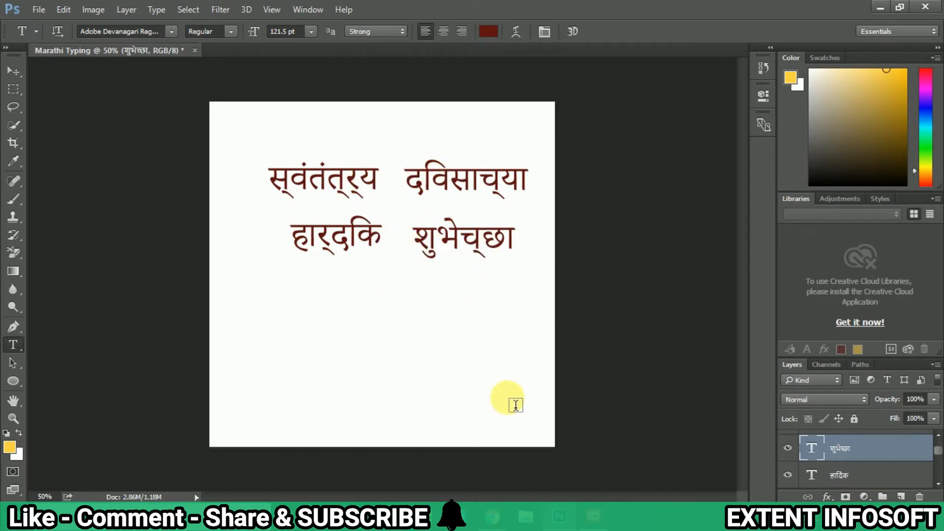
Step: Switch to the incognito Chrome window and search Google for "इंडियन त्यपिंग"
{"action": "left_click", "coordinate": [493, 517]}
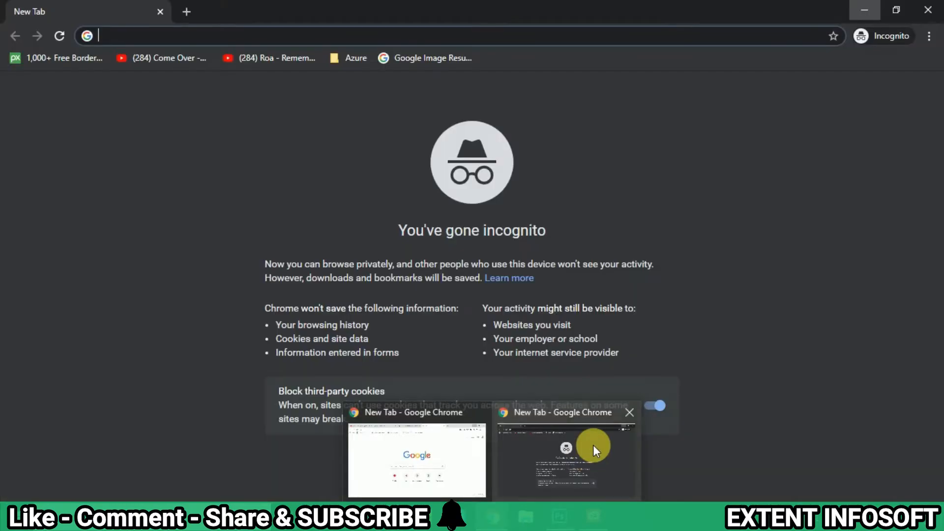
{"action": "left_click", "coordinate": [593, 445]}
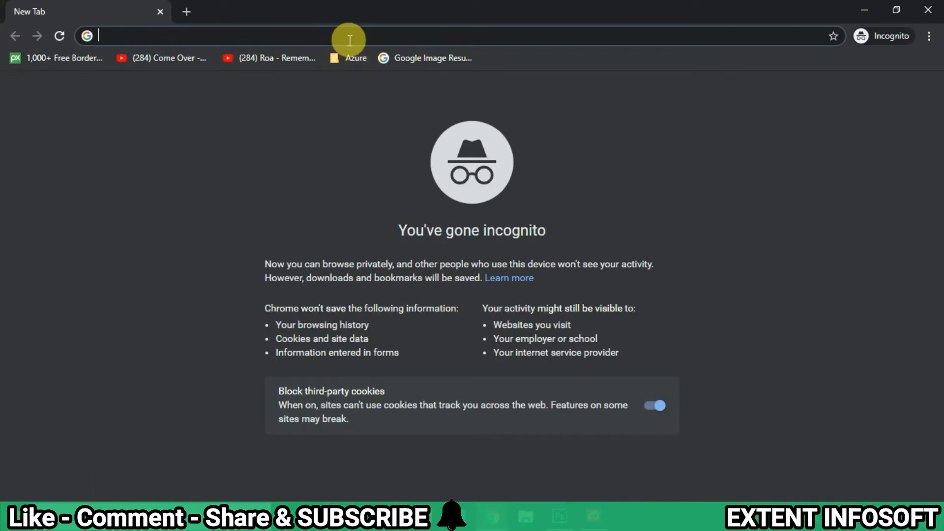
{"action": "type", "text": "indiN"}
{"action": "key", "text": "BackSpace"}
{"action": "key", "text": "BackSpace"}
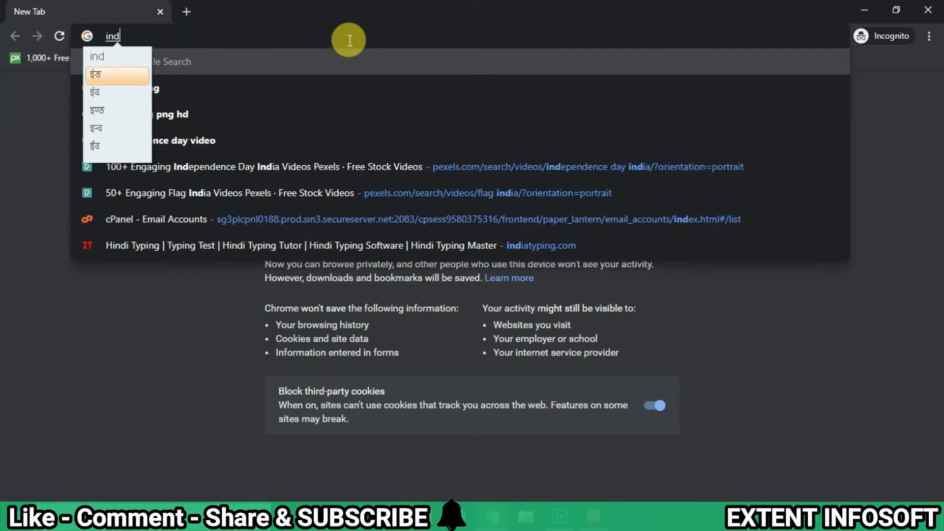
{"action": "type", "text": "i"}
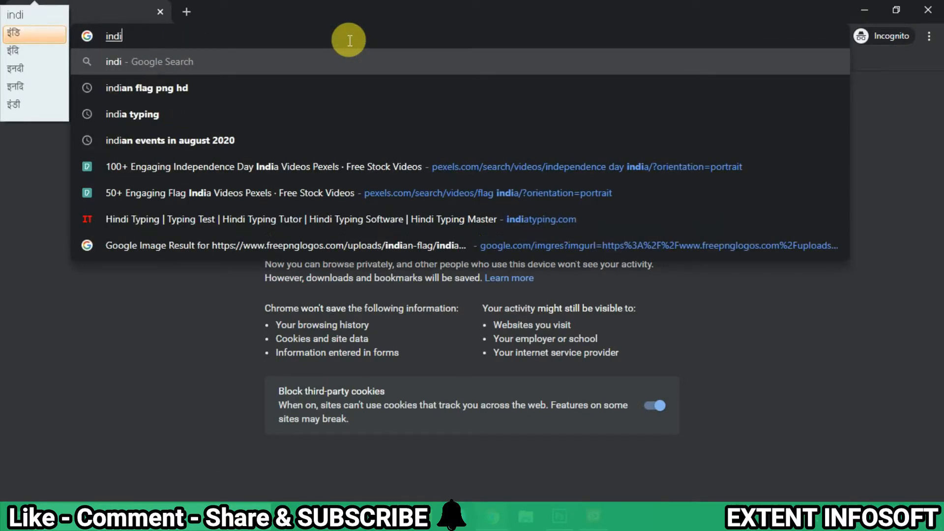
{"action": "type", "text": "an t"}
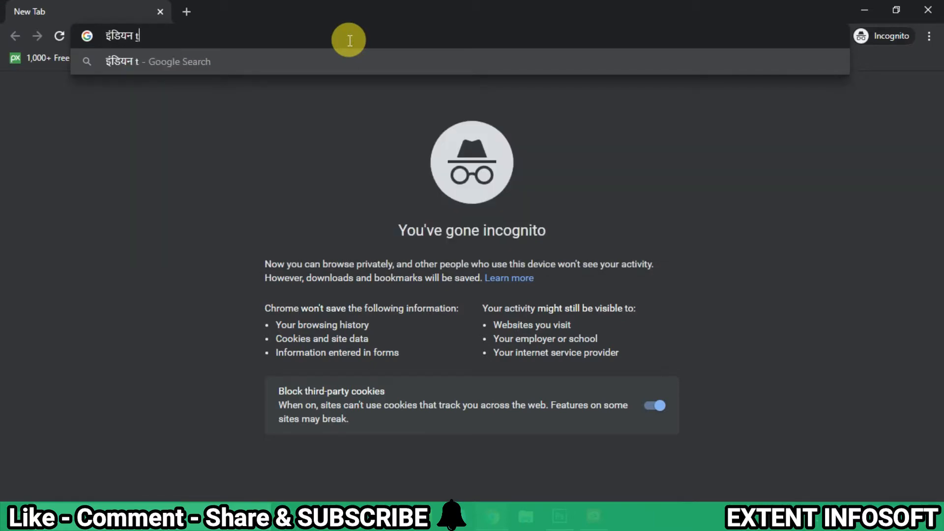
{"action": "type", "text": "yping"}
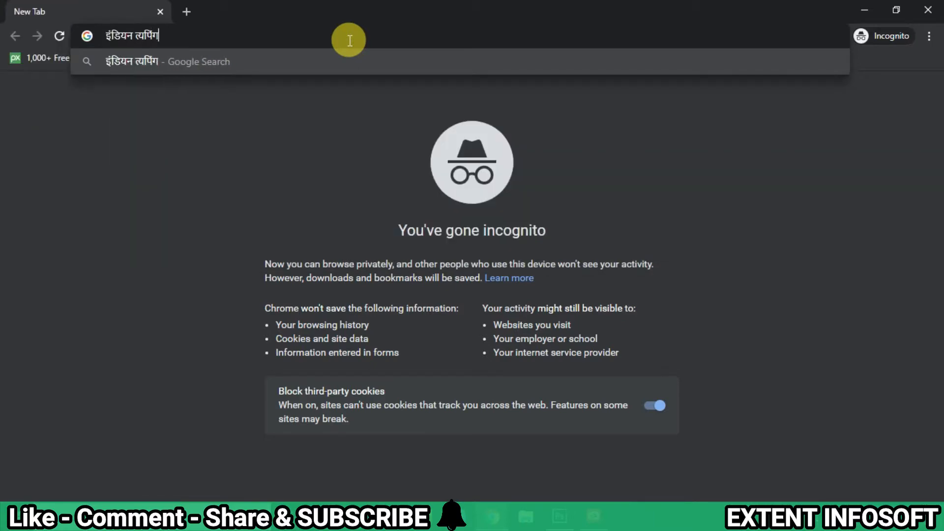
{"action": "key", "text": "Return"}
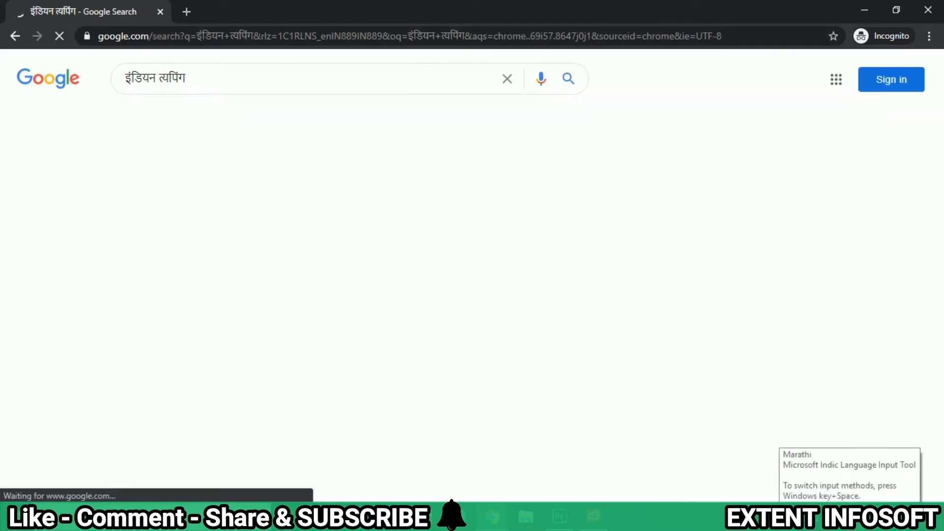
Step: Set the keyboard input to English (United States) and open the Unicode To KrutiDev Converter on indiatyping.com
{"action": "left_click", "coordinate": [841, 515]}
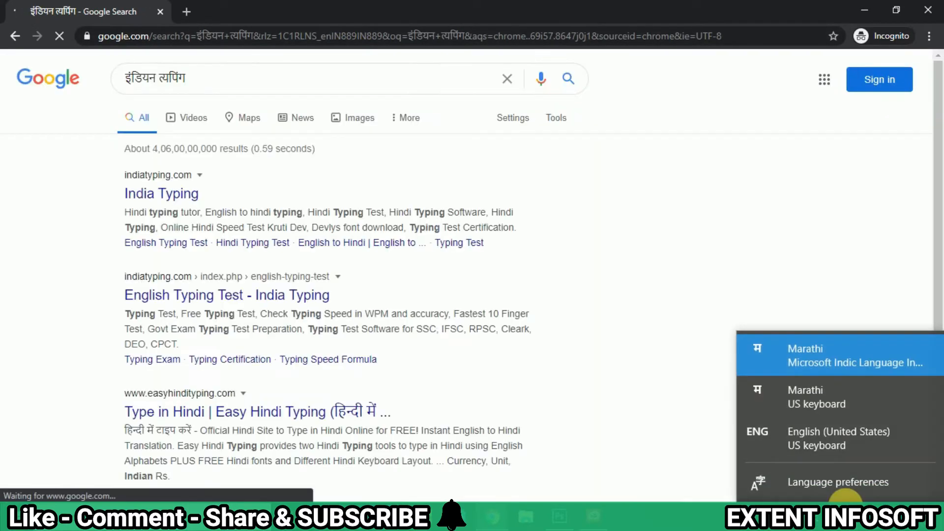
{"action": "left_click", "coordinate": [830, 436]}
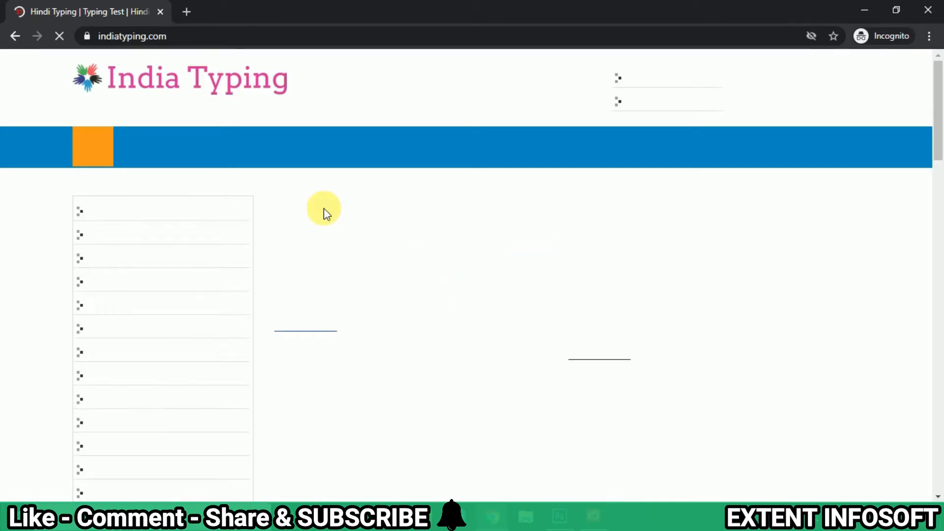
{"action": "mouse_move", "coordinate": [558, 151]}
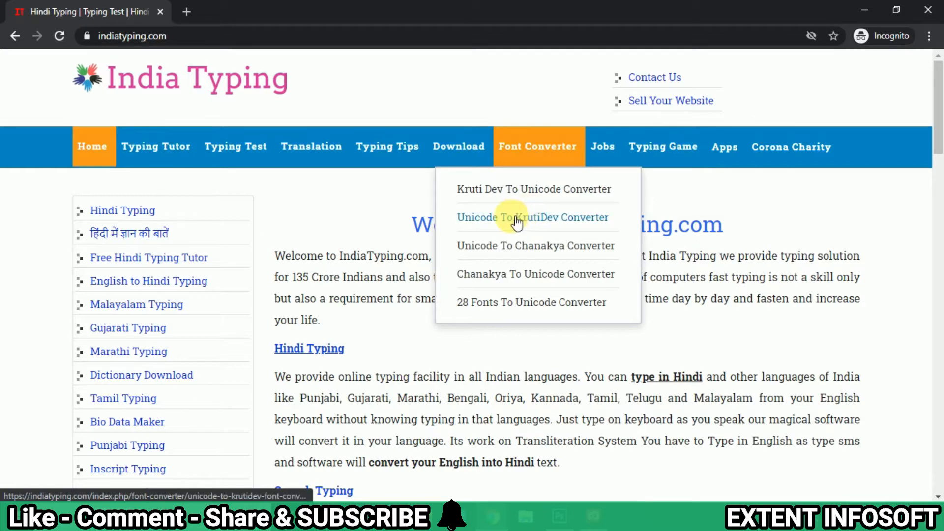
{"action": "left_click", "coordinate": [557, 222]}
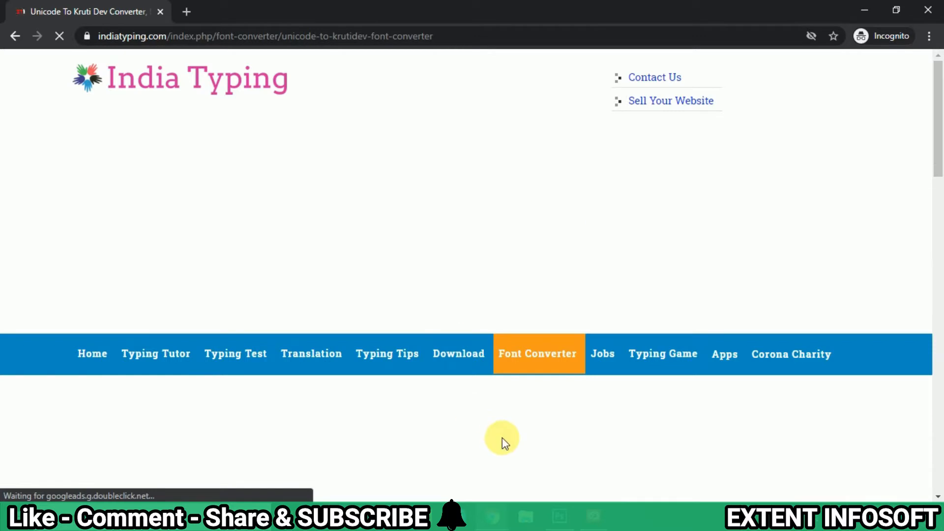
Step: Copy the word स्वंतंत्र्य from its Photoshop text layer and paste it into the Unicode input box of the Kruti Dev converter in Chrome
{"action": "mouse_move", "coordinate": [560, 517]}
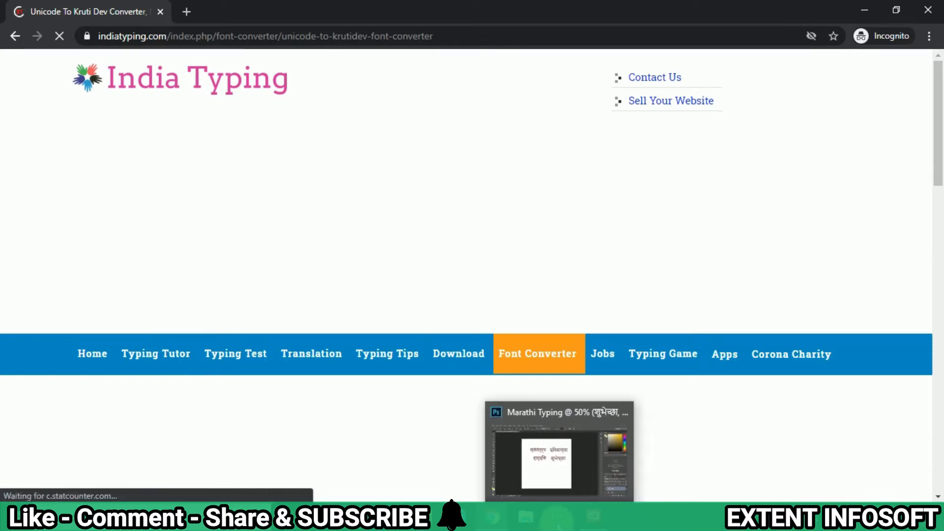
{"action": "left_click", "coordinate": [560, 447]}
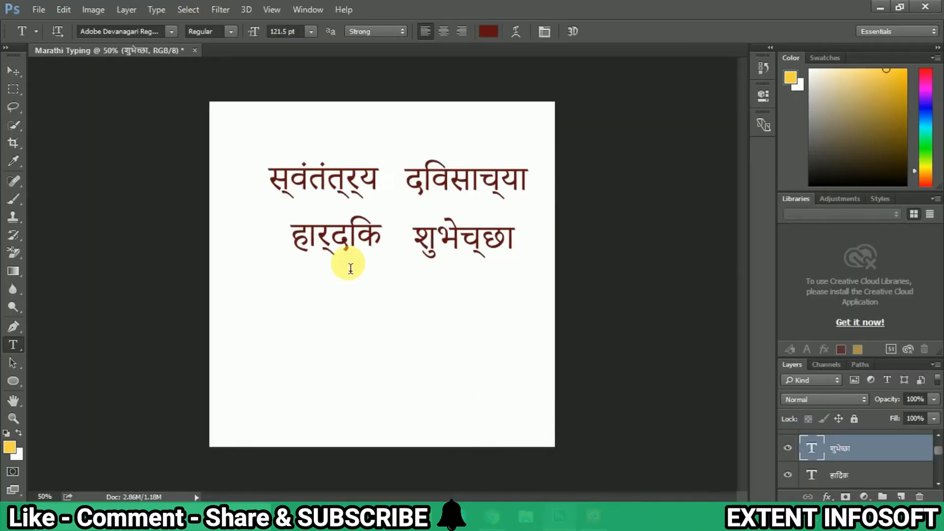
{"action": "left_click", "coordinate": [295, 182]}
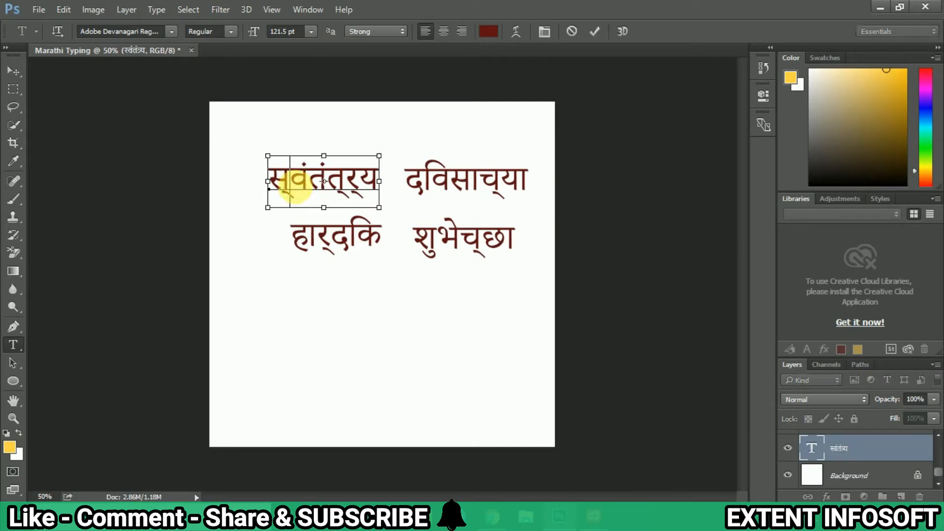
{"action": "double_click", "coordinate": [295, 186]}
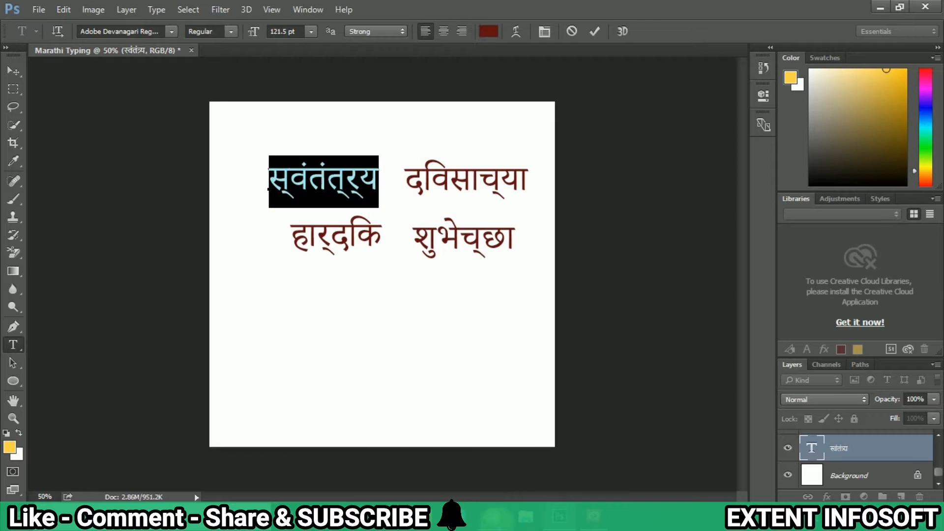
{"action": "mouse_move", "coordinate": [524, 501]}
{"action": "left_click", "coordinate": [560, 476]}
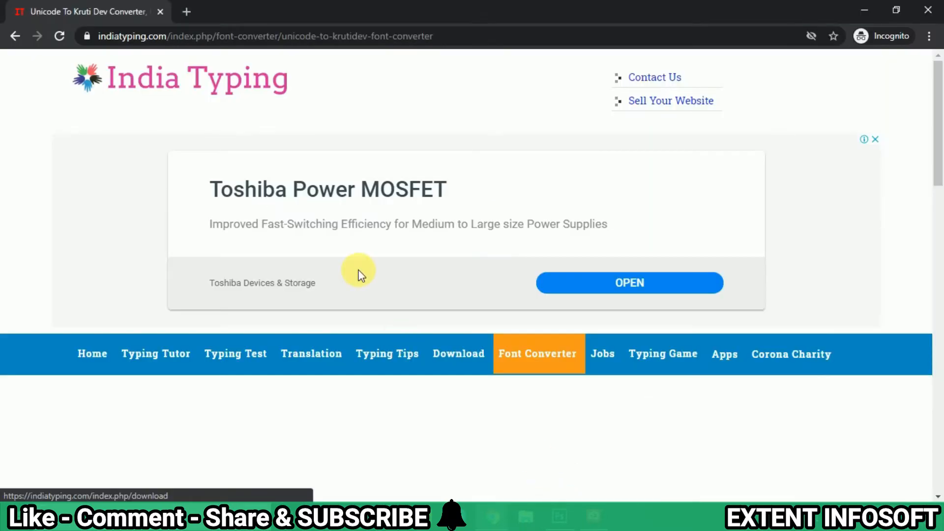
{"action": "left_click", "coordinate": [938, 203]}
{"action": "left_click_drag", "start_coordinate": [938, 221], "coordinate": [939, 283]}
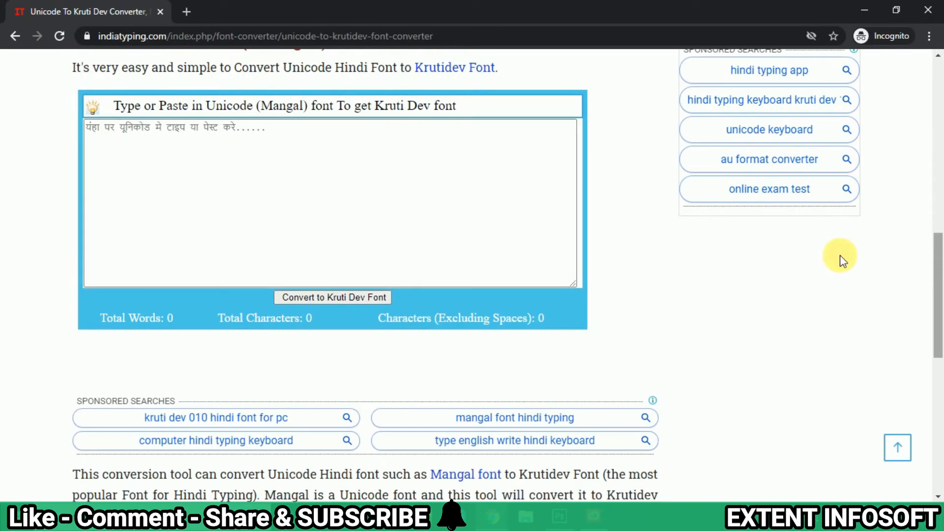
{"action": "left_click", "coordinate": [267, 139]}
{"action": "type", "text": "स्वातंत्र्य"}
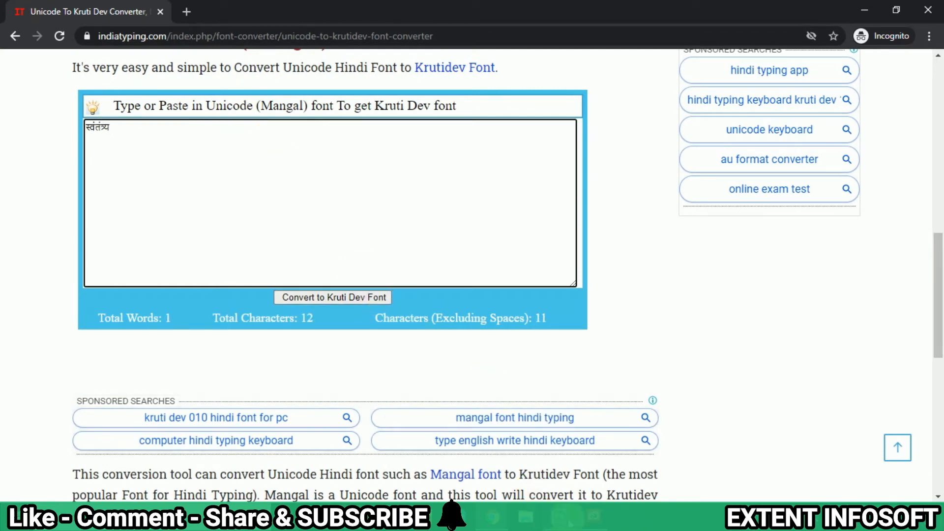
Step: Copy दिवसाच्या from its Photoshop text layer and add it after the first word in the converter's Unicode box
{"action": "left_click", "coordinate": [577, 525]}
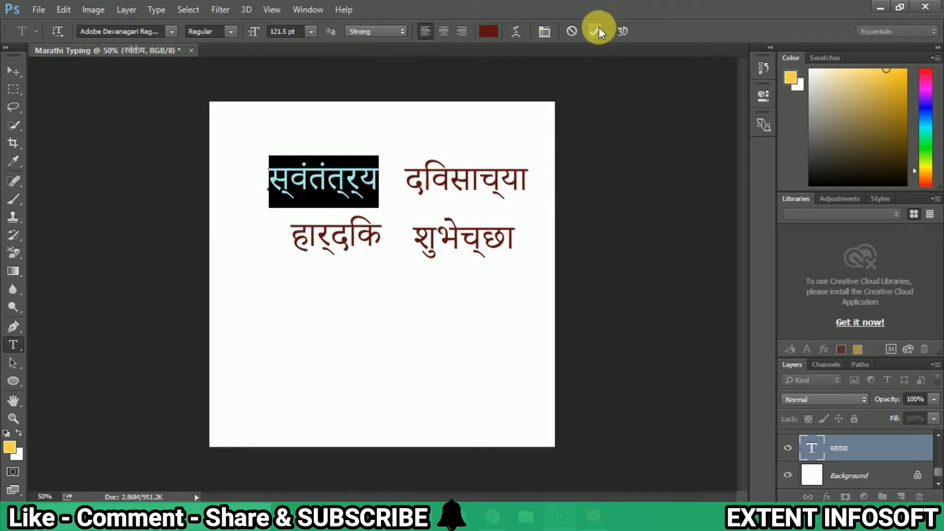
{"action": "left_click", "coordinate": [597, 32]}
{"action": "left_click", "coordinate": [458, 186]}
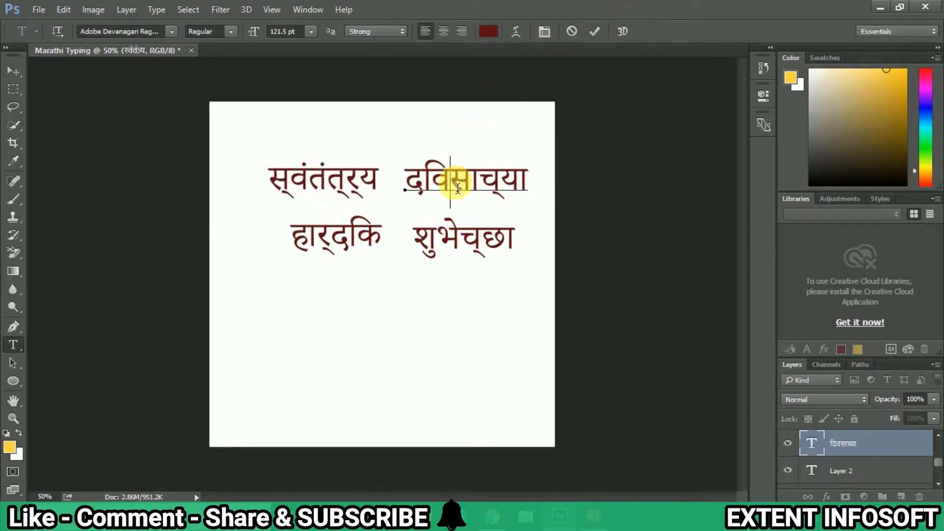
{"action": "key", "text": "ctrl+a"}
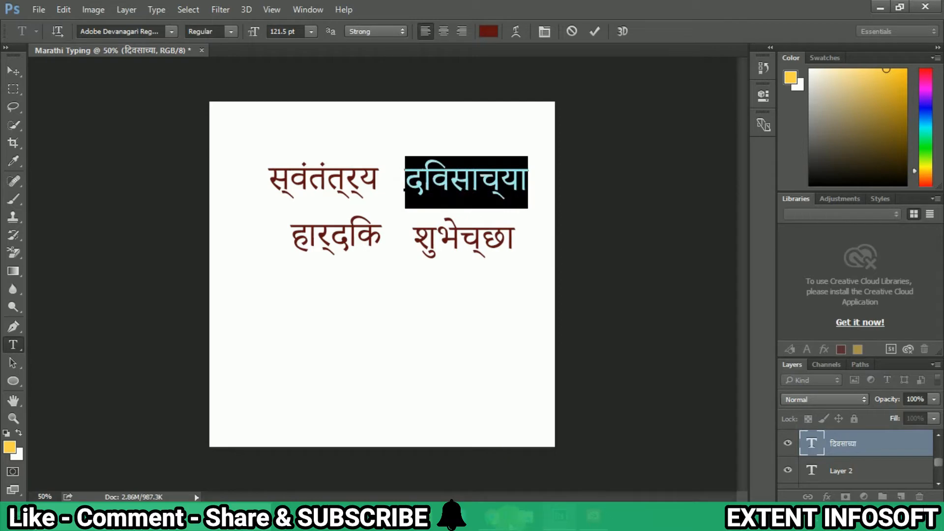
{"action": "mouse_move", "coordinate": [492, 516]}
{"action": "left_click", "coordinate": [564, 443]}
{"action": "left_click", "coordinate": [352, 165]}
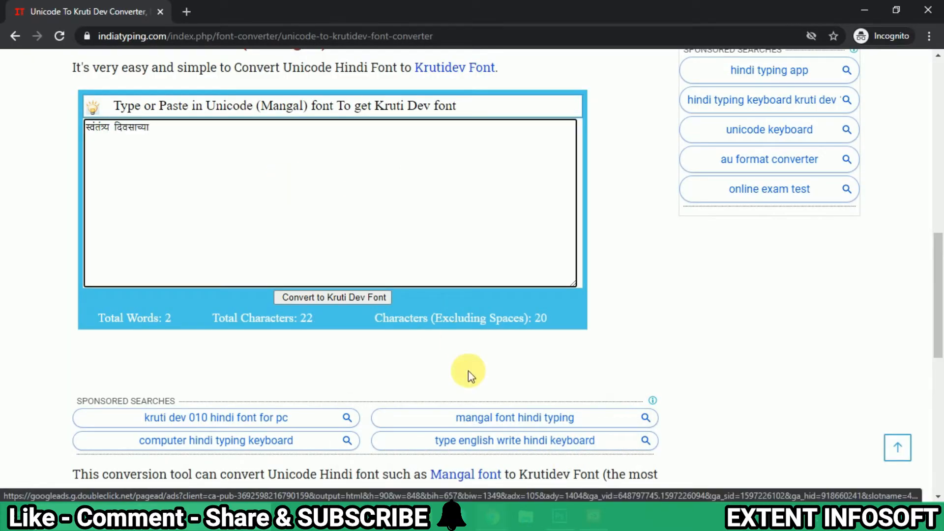
Step: Copy हार्दिक and शुभेच्छा from Photoshop into the converter's Unicode box and convert the whole phrase to Kruti Dev
{"action": "left_click", "coordinate": [561, 517]}
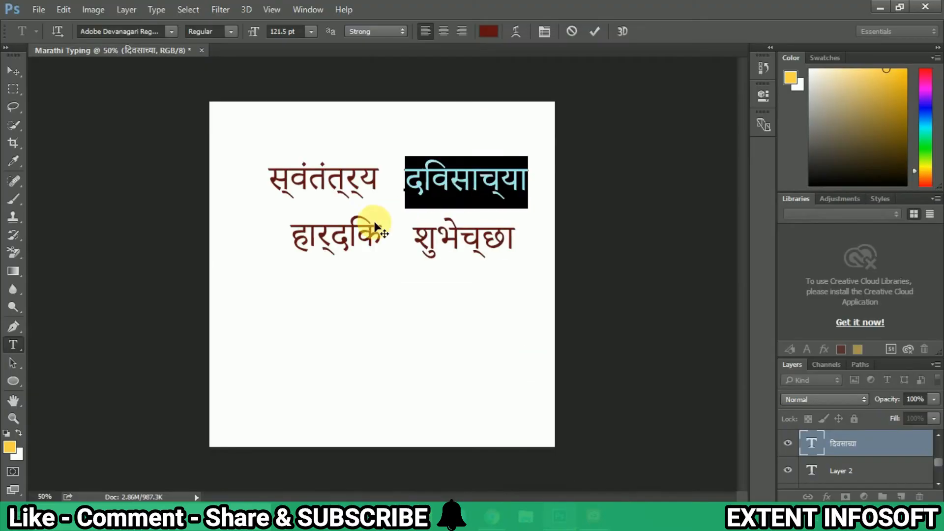
{"action": "left_click", "coordinate": [492, 518]}
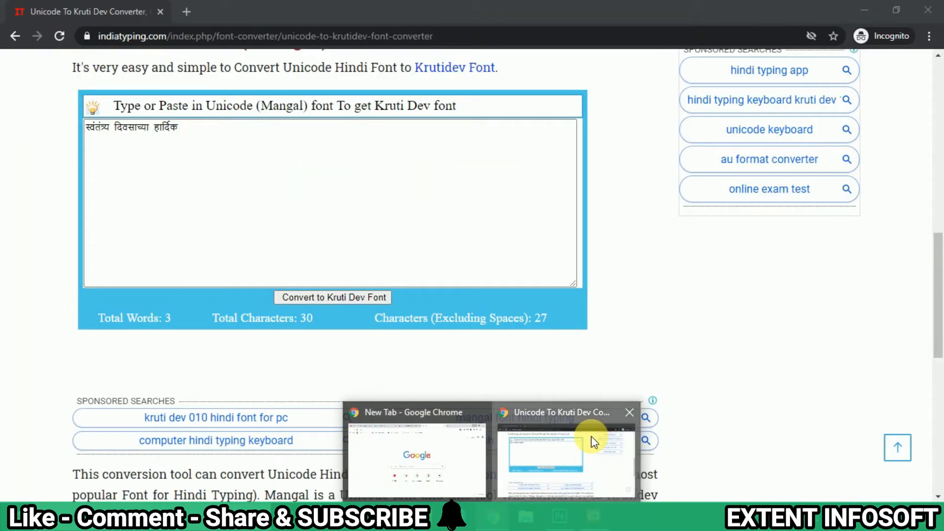
{"action": "left_click", "coordinate": [592, 441]}
{"action": "left_click", "coordinate": [371, 136]}
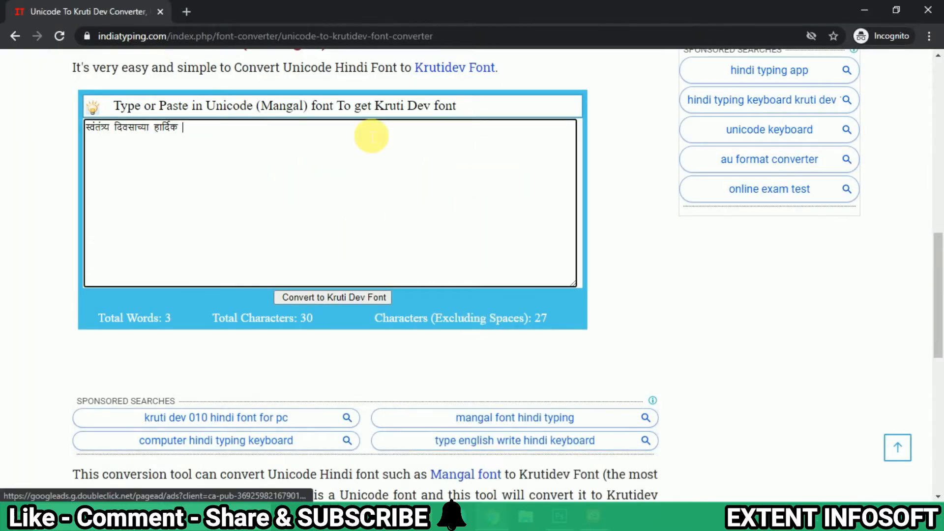
{"action": "left_click", "coordinate": [332, 298]}
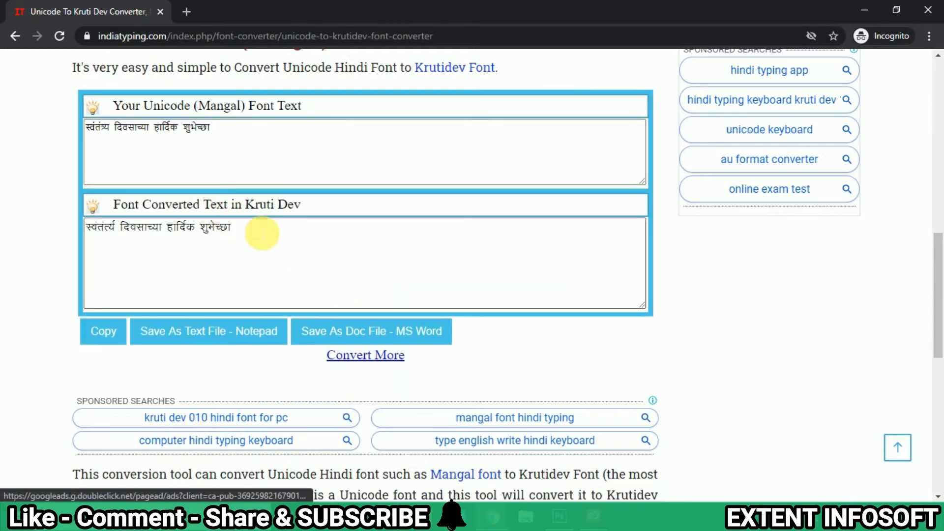
{"action": "left_click", "coordinate": [262, 233]}
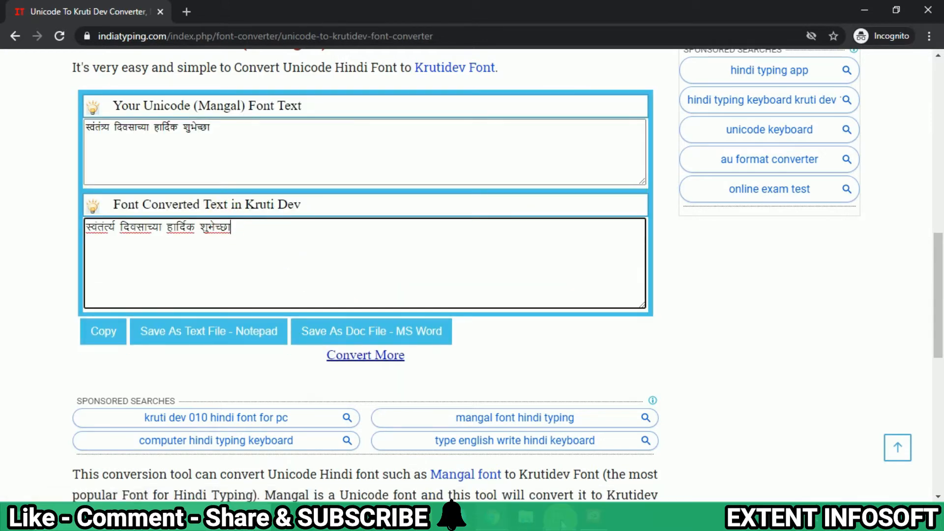
Step: Switch back to Photoshop and delete the text layers शुभेच्छा, हार्दिक, दिवसाच्या, Layer 2 and स्वंतंत्र्य
{"action": "left_click", "coordinate": [559, 516]}
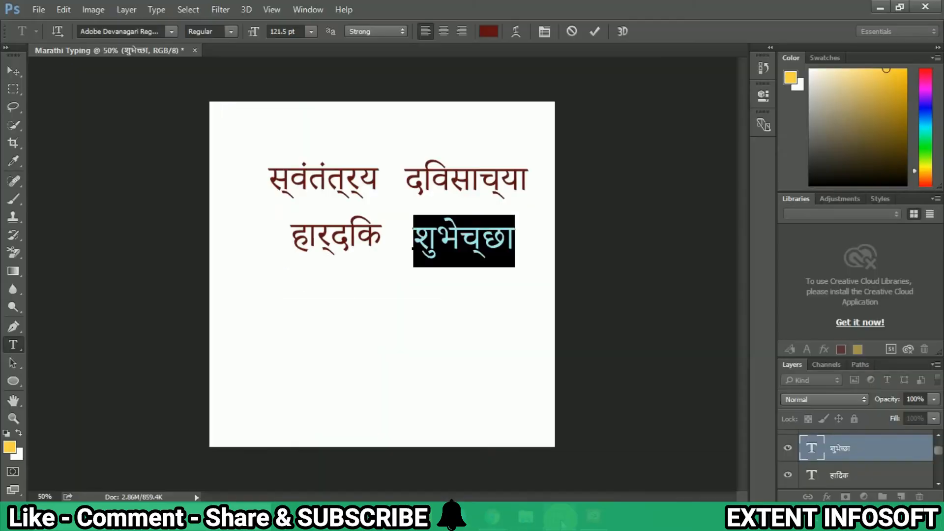
{"action": "left_click", "coordinate": [861, 448]}
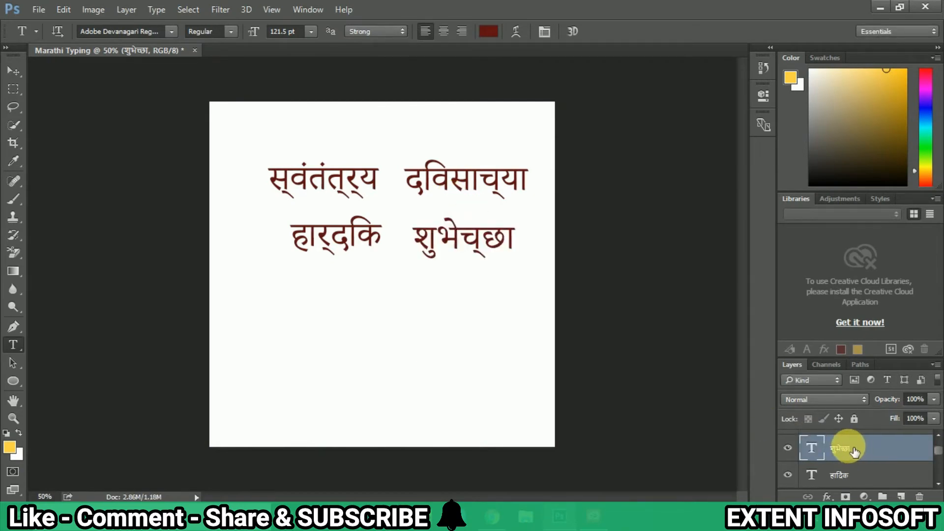
{"action": "right_click", "coordinate": [849, 447]}
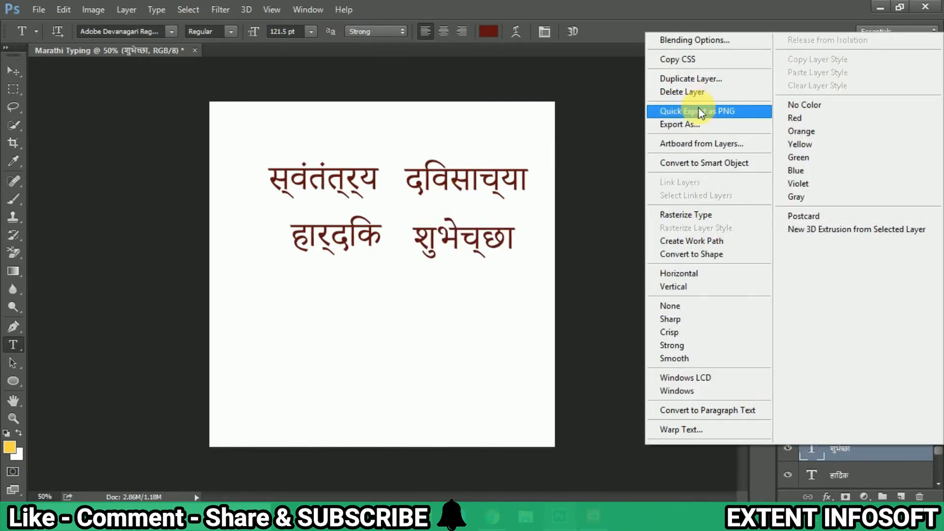
{"action": "left_click", "coordinate": [689, 88]}
{"action": "key", "text": "Return"}
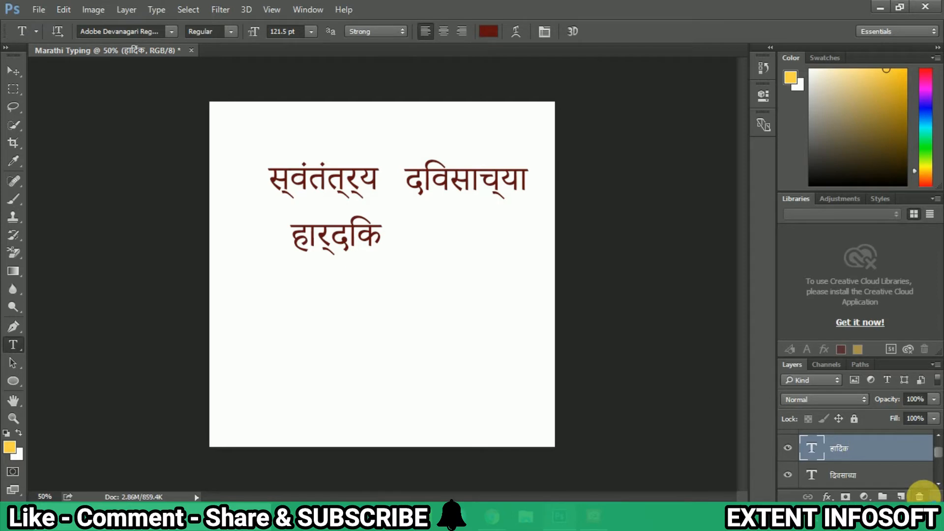
{"action": "left_click", "coordinate": [920, 496]}
{"action": "key", "text": "Return"}
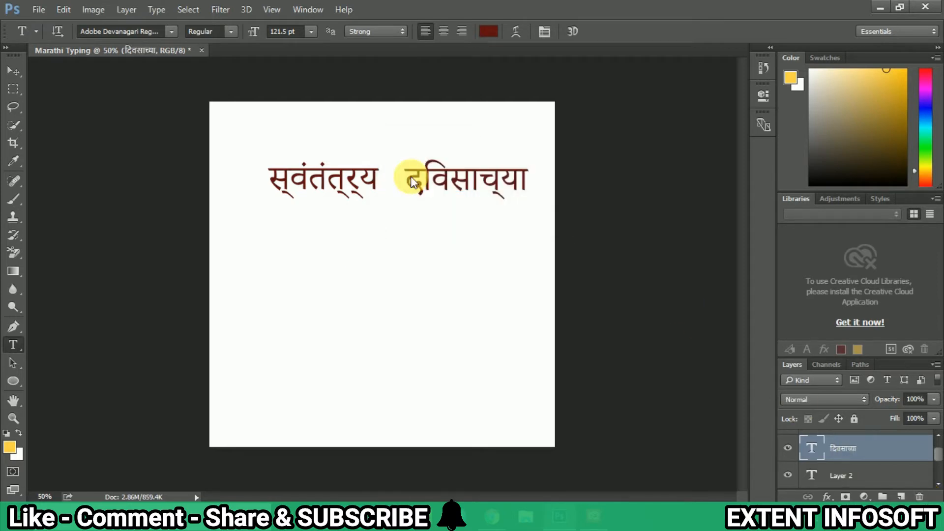
{"action": "left_click", "coordinate": [929, 496]}
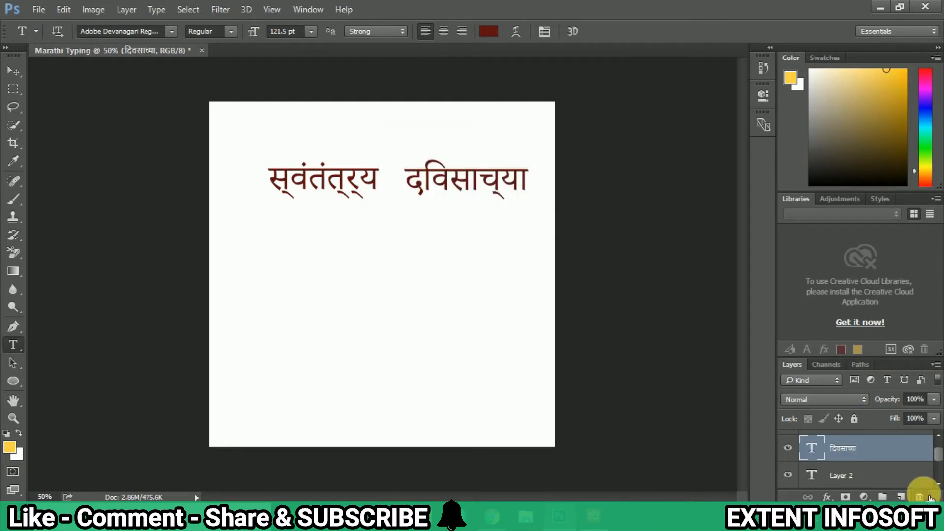
{"action": "key", "text": "Return"}
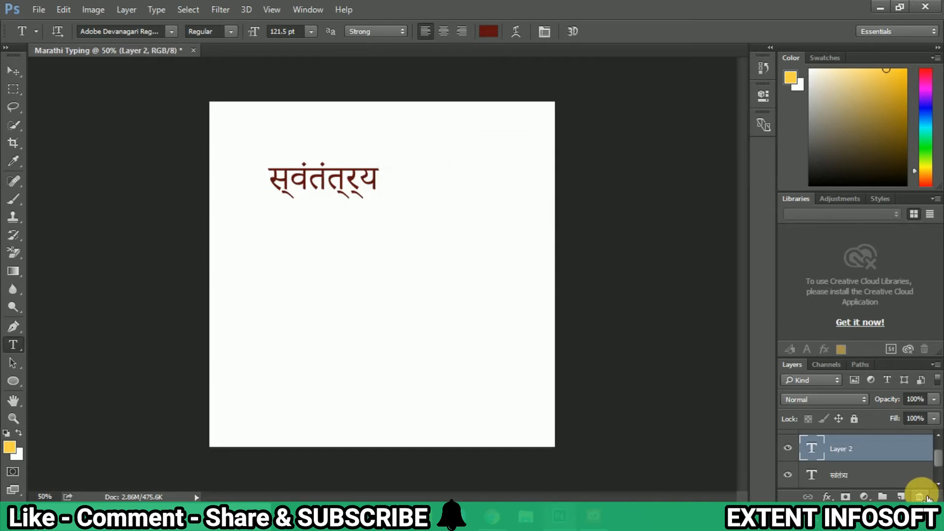
{"action": "left_click", "coordinate": [928, 498]}
{"action": "key", "text": "Return"}
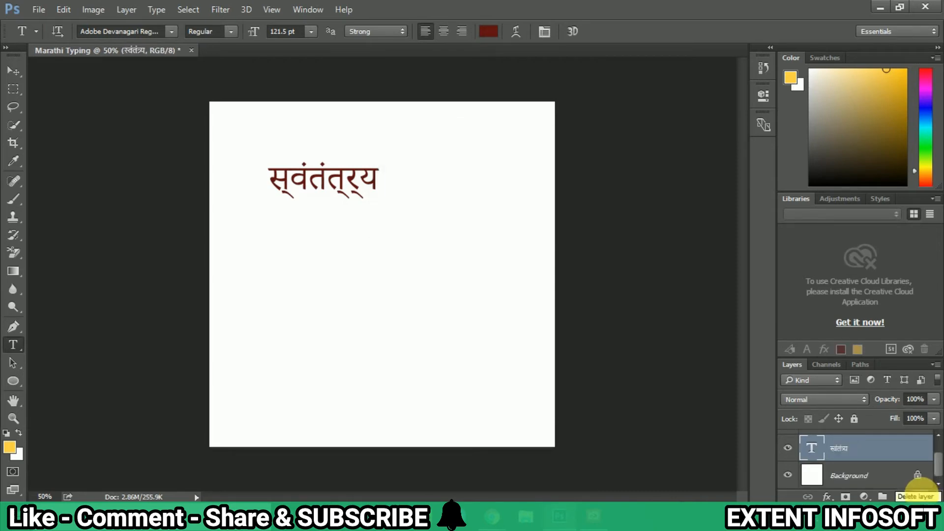
{"action": "left_click", "coordinate": [921, 497]}
{"action": "key", "text": "Return"}
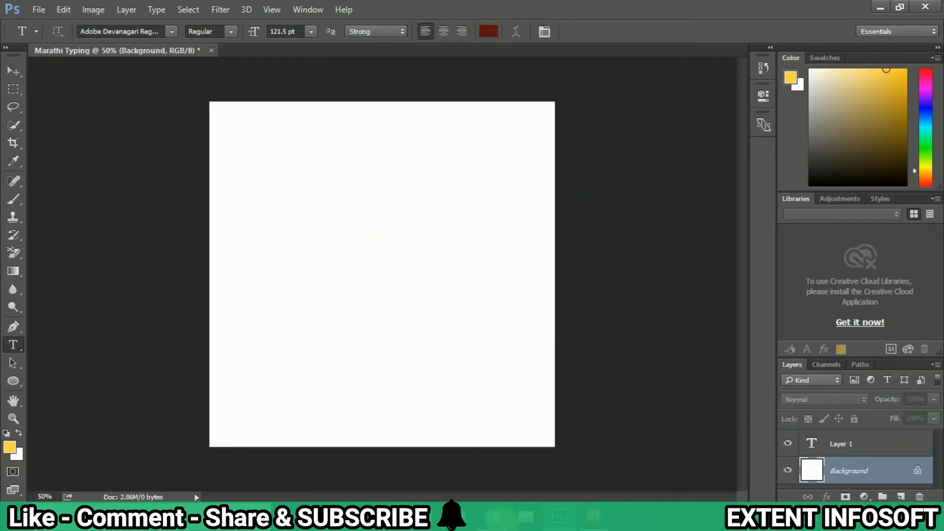
Step: Copy the converted Kruti Dev phrase from the Chrome page and paste it into a new text layer near the top of the Photoshop canvas
{"action": "left_click", "coordinate": [497, 519]}
{"action": "left_click", "coordinate": [548, 457]}
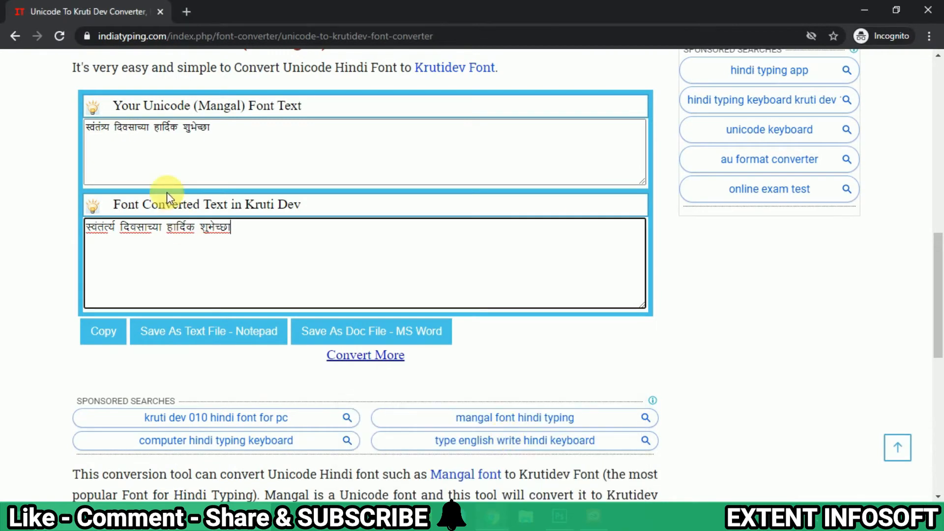
{"action": "triple_click", "coordinate": [169, 231]}
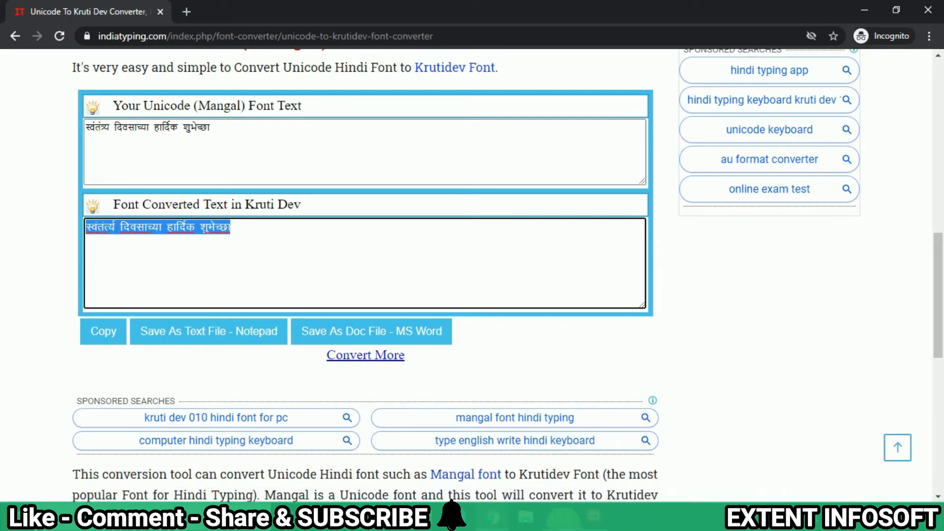
{"action": "left_click", "coordinate": [563, 522]}
{"action": "left_click", "coordinate": [516, 442]}
{"action": "left_click", "coordinate": [340, 165]}
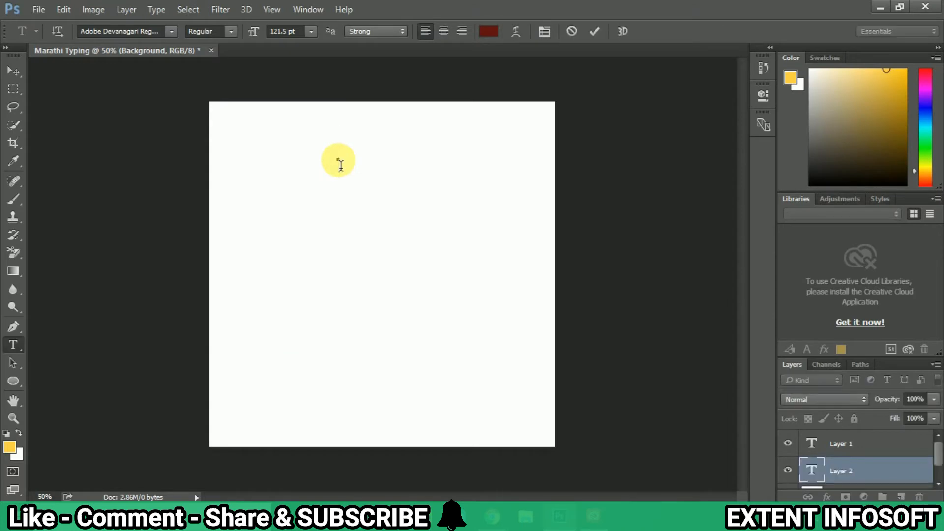
{"action": "key", "text": "ctrl+v"}
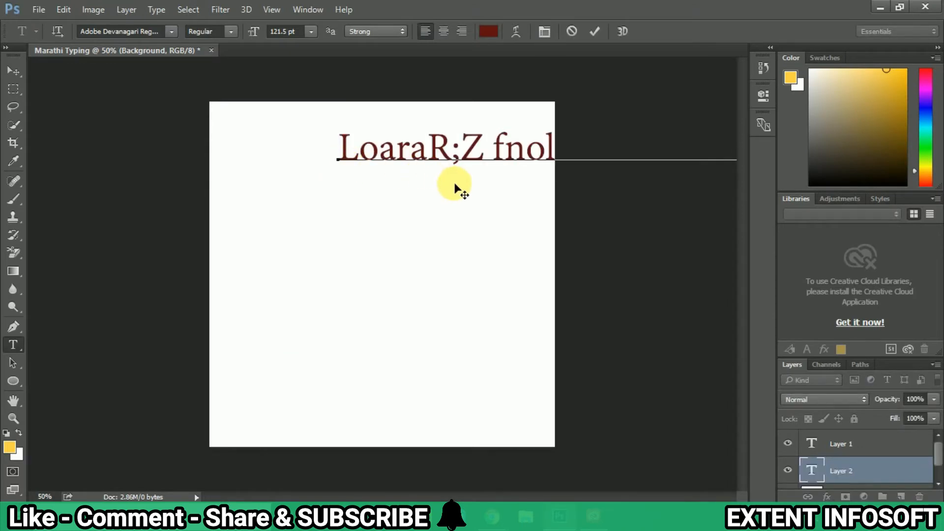
Step: Set the pasted text's size to 53.5 pt and move the whole line inside the canvas
{"action": "left_click_drag", "start_coordinate": [455, 185], "coordinate": [230, 240]}
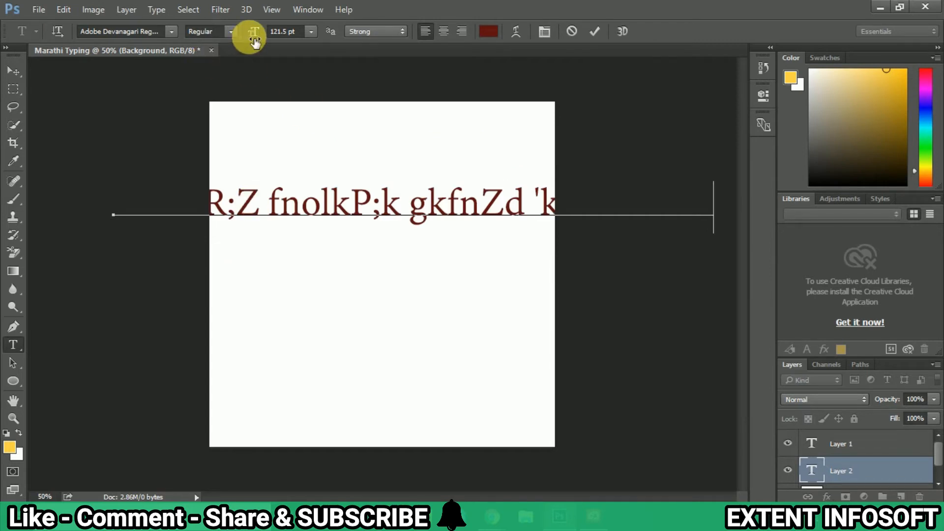
{"action": "mouse_move", "coordinate": [253, 38]}
{"action": "left_mouse_down"}
{"action": "mouse_move", "coordinate": [220, 37]}
{"action": "mouse_move", "coordinate": [255, 33]}
{"action": "left_mouse_up"}
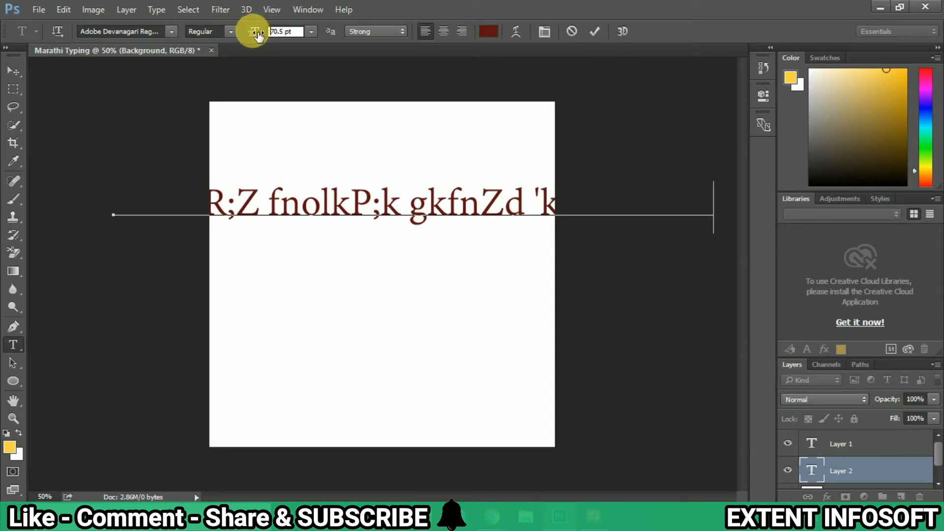
{"action": "left_click", "coordinate": [284, 207]}
{"action": "key", "text": "ctrl+a"}
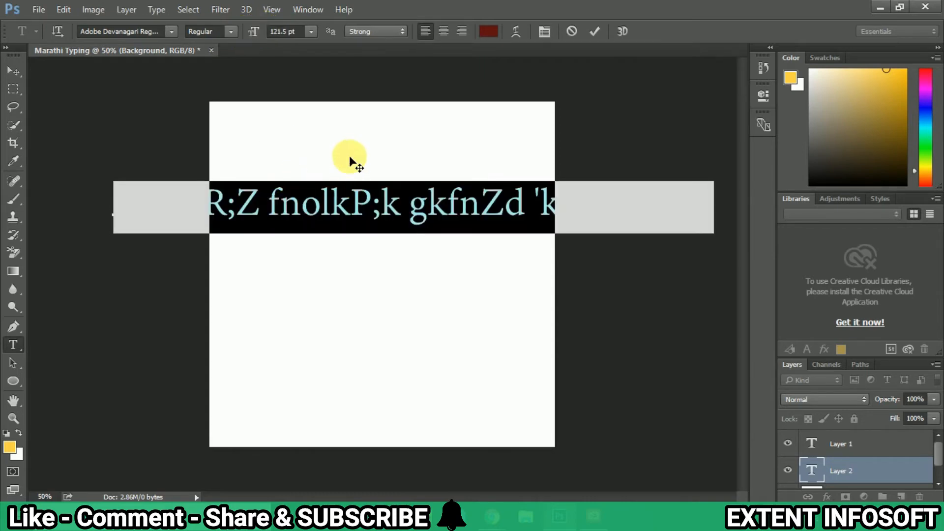
{"action": "left_click_drag", "start_coordinate": [253, 32], "coordinate": [221, 47]}
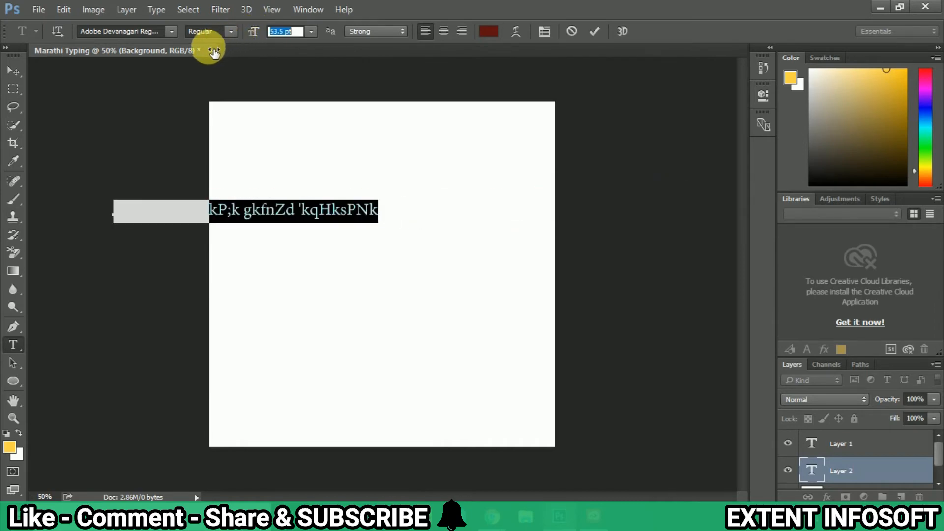
{"action": "left_click_drag", "start_coordinate": [259, 242], "coordinate": [409, 249]}
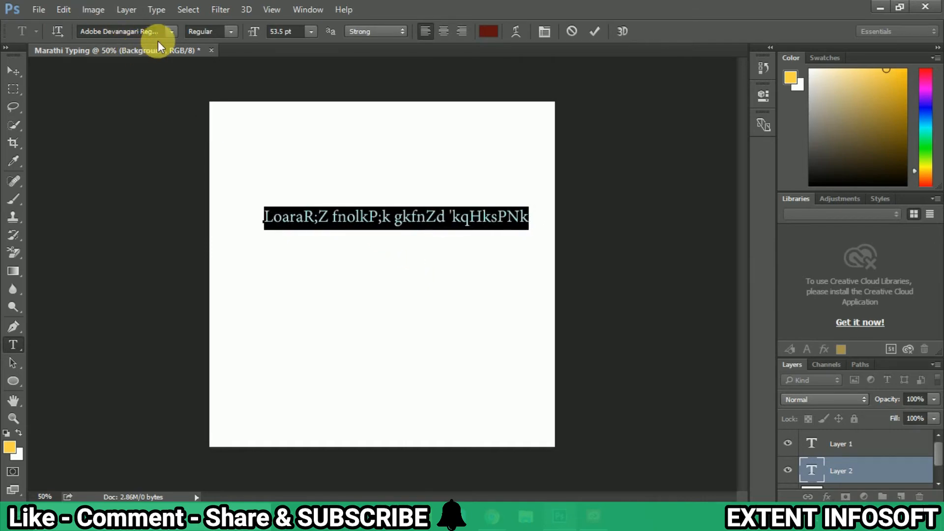
Step: Apply the Kruti Dev 714 Normal font to the selected text and shift the line slightly to the right
{"action": "left_click", "coordinate": [171, 31]}
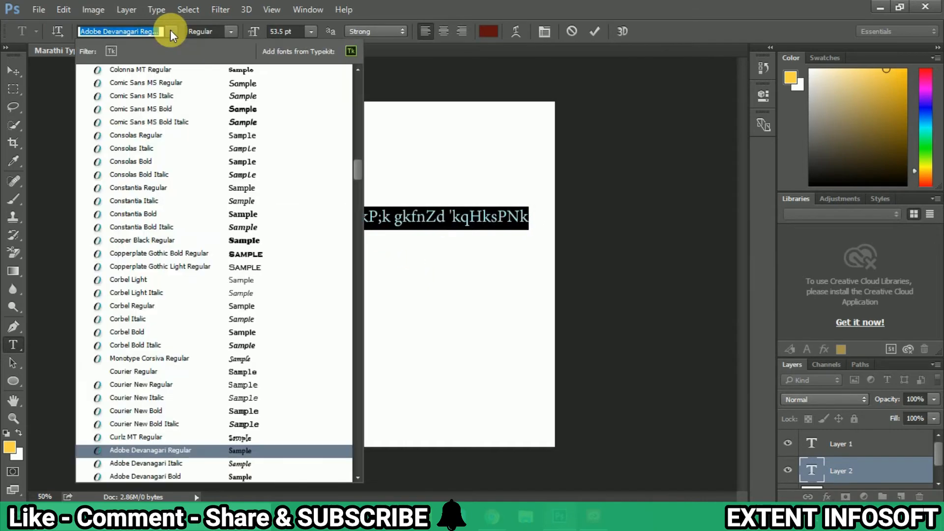
{"action": "type", "text": "krut"}
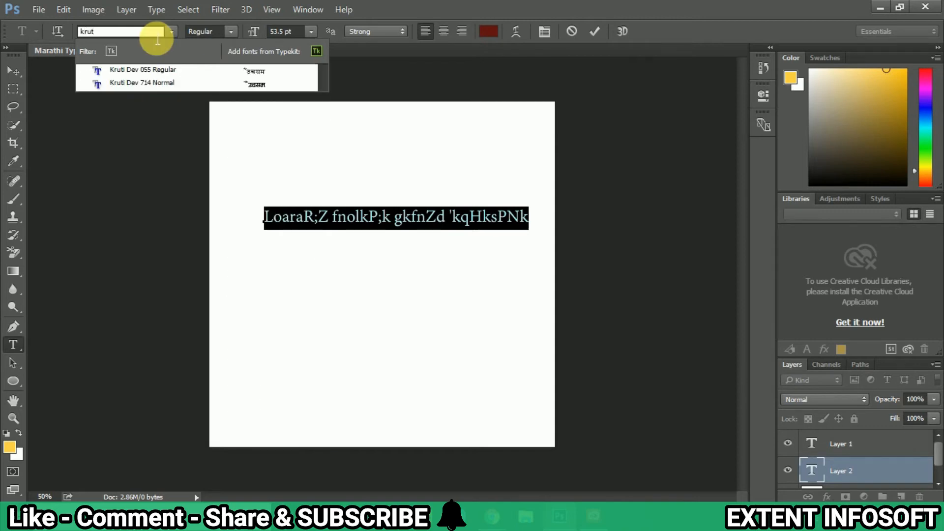
{"action": "left_click", "coordinate": [149, 81]}
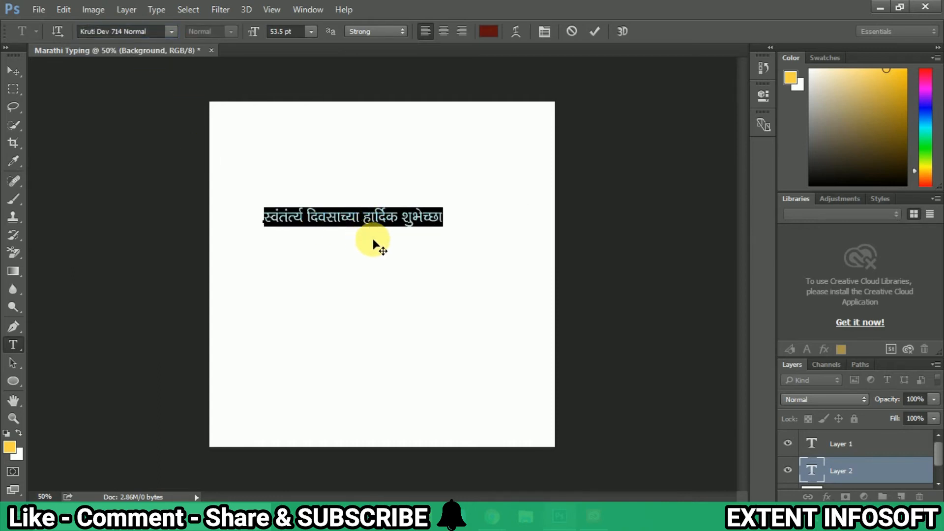
{"action": "left_click_drag", "start_coordinate": [374, 241], "coordinate": [392, 242]}
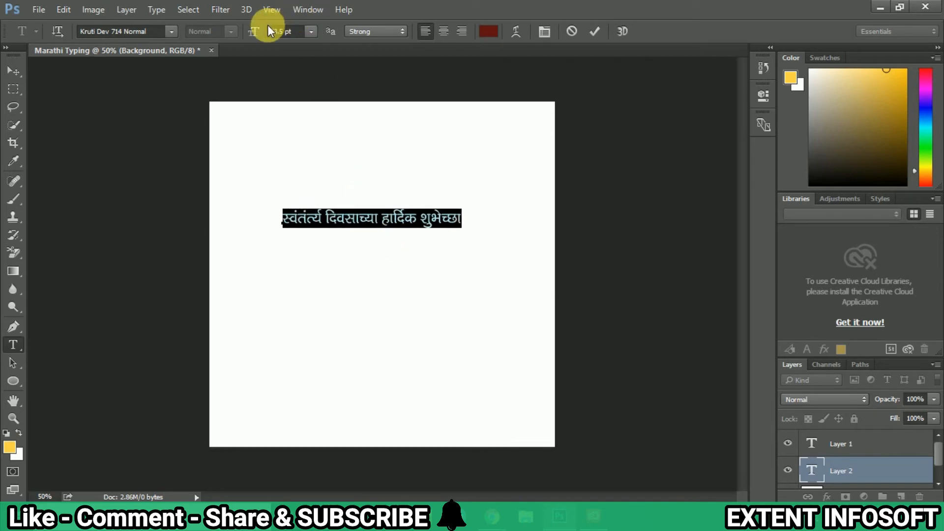